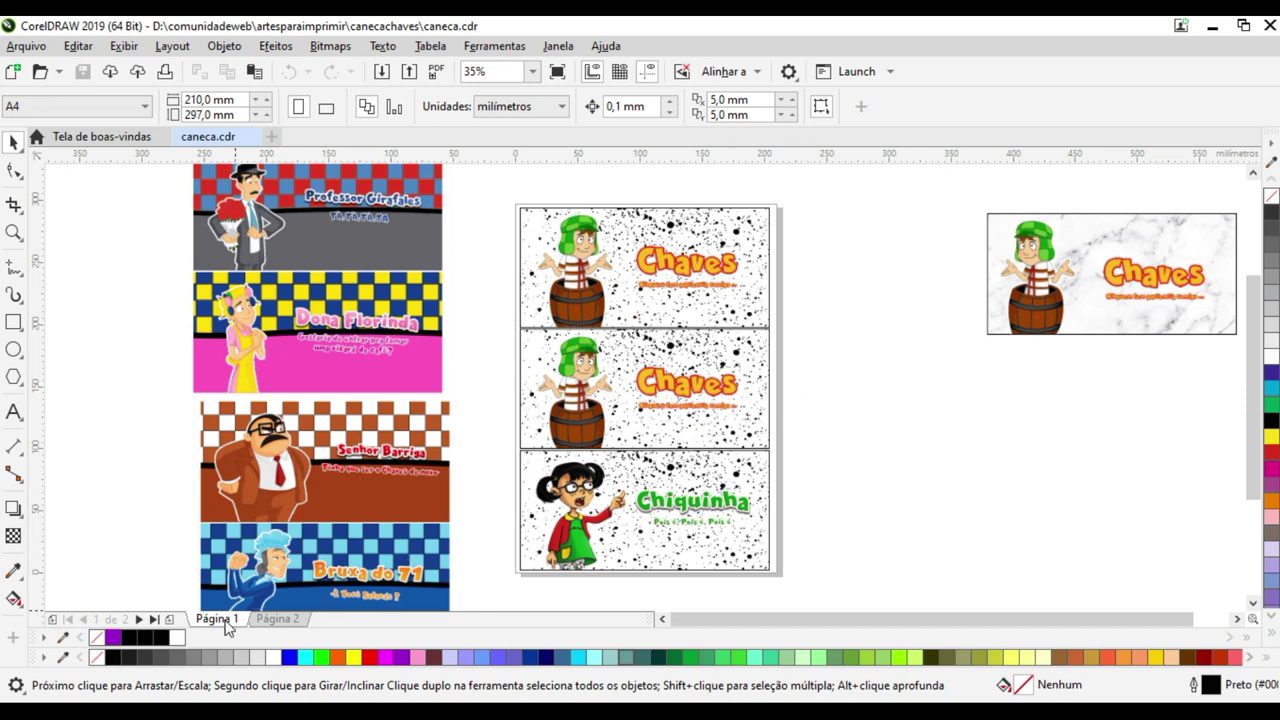
Select the topmost Chaves mug artwork on Página 1 and start exporting it.
left_click(278, 619)
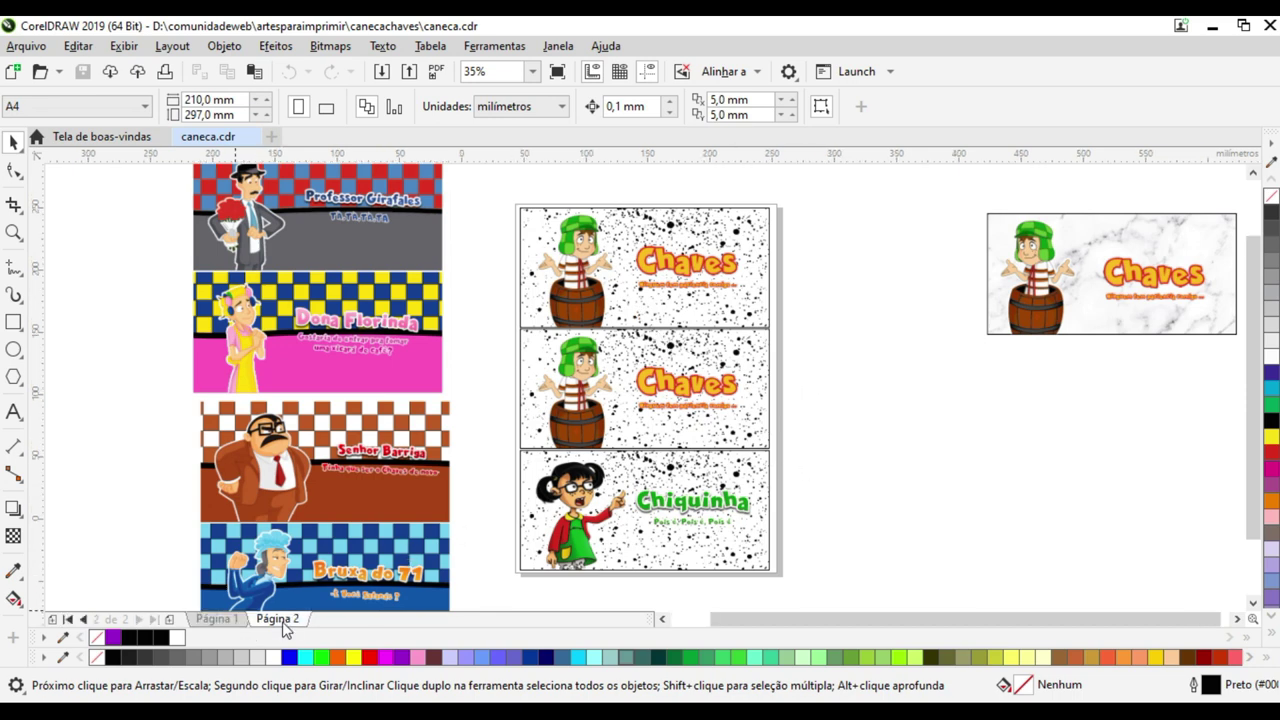
left_click(225, 621)
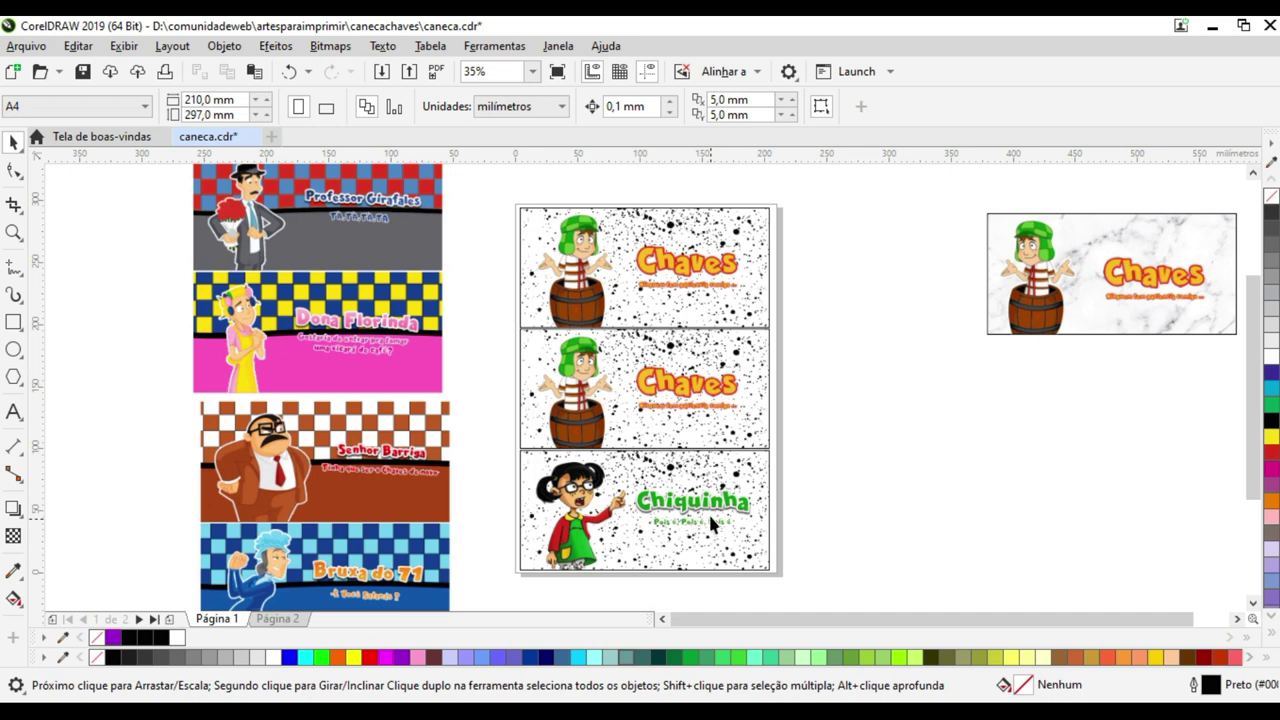
left_click_drag(514, 186, 840, 334)
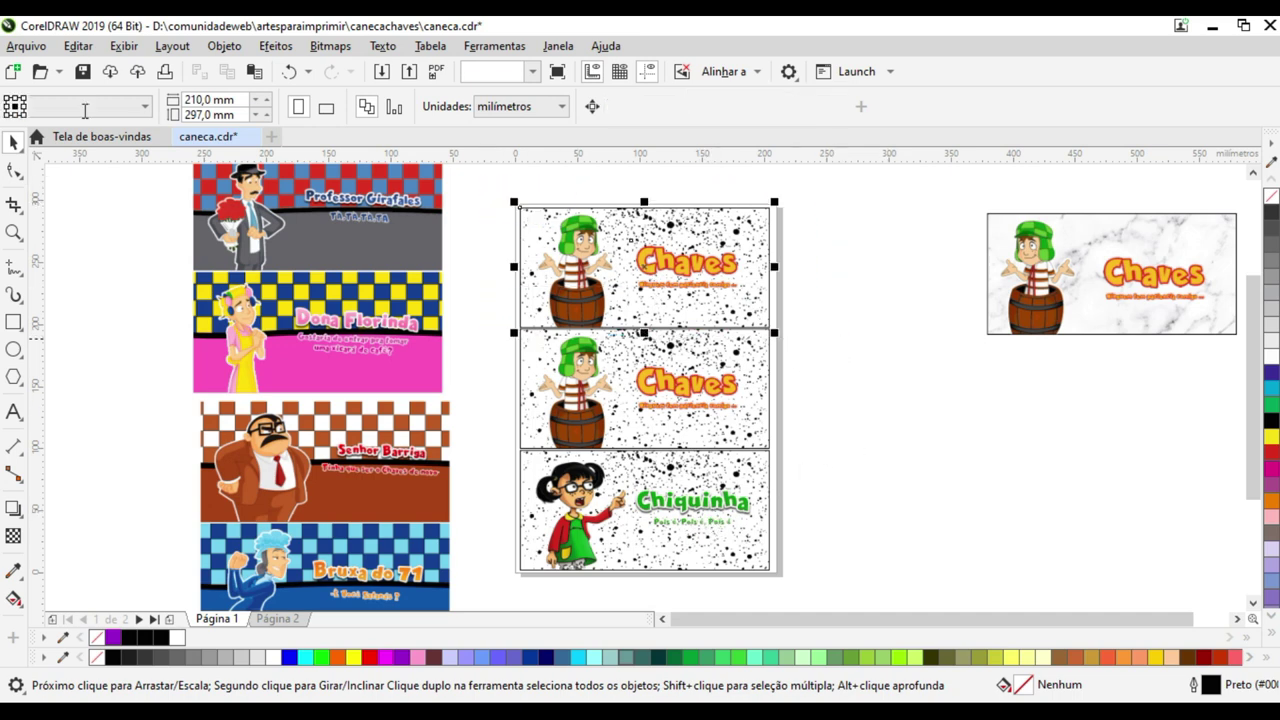
left_click(26, 46)
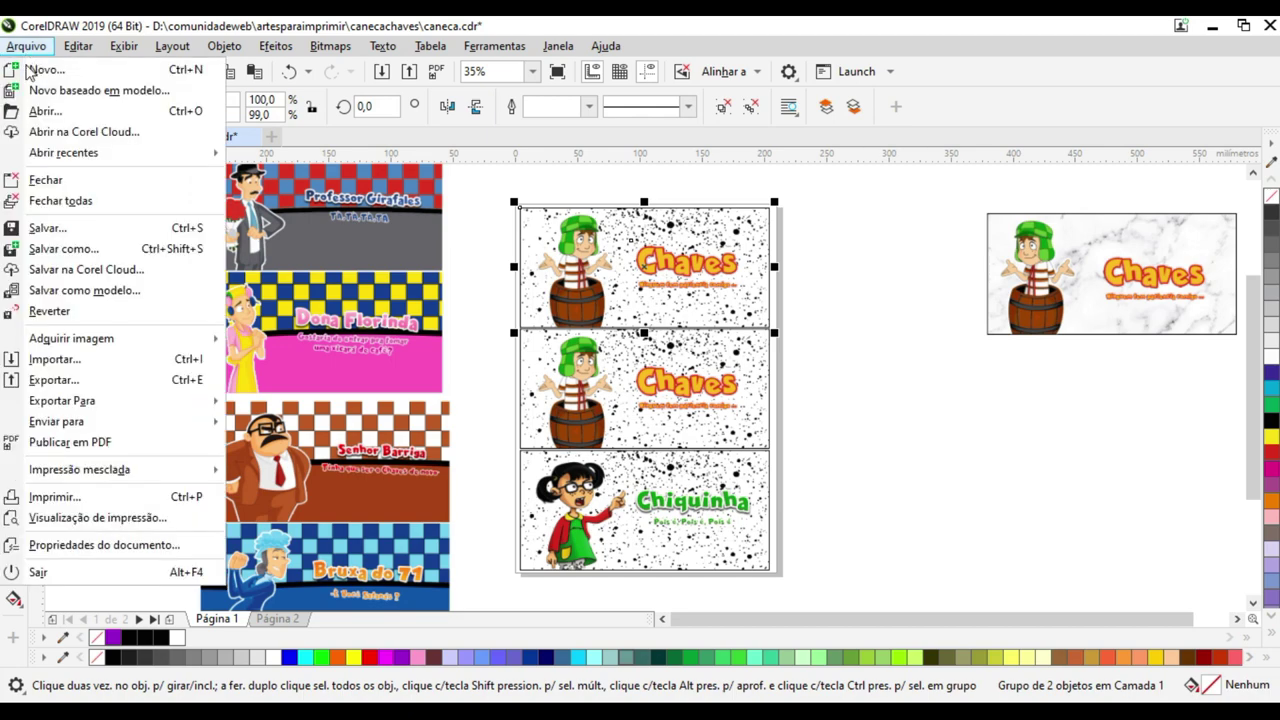
left_click(54, 379)
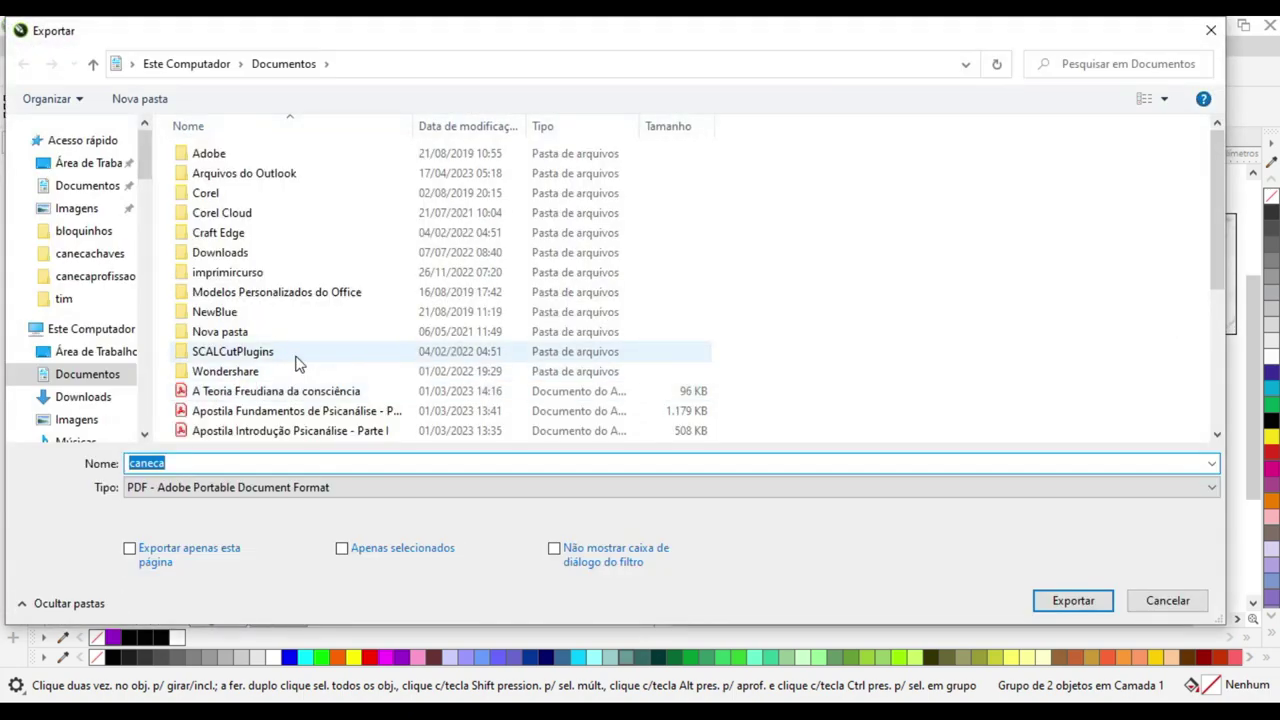
left_click(158, 101)
type("exclu")
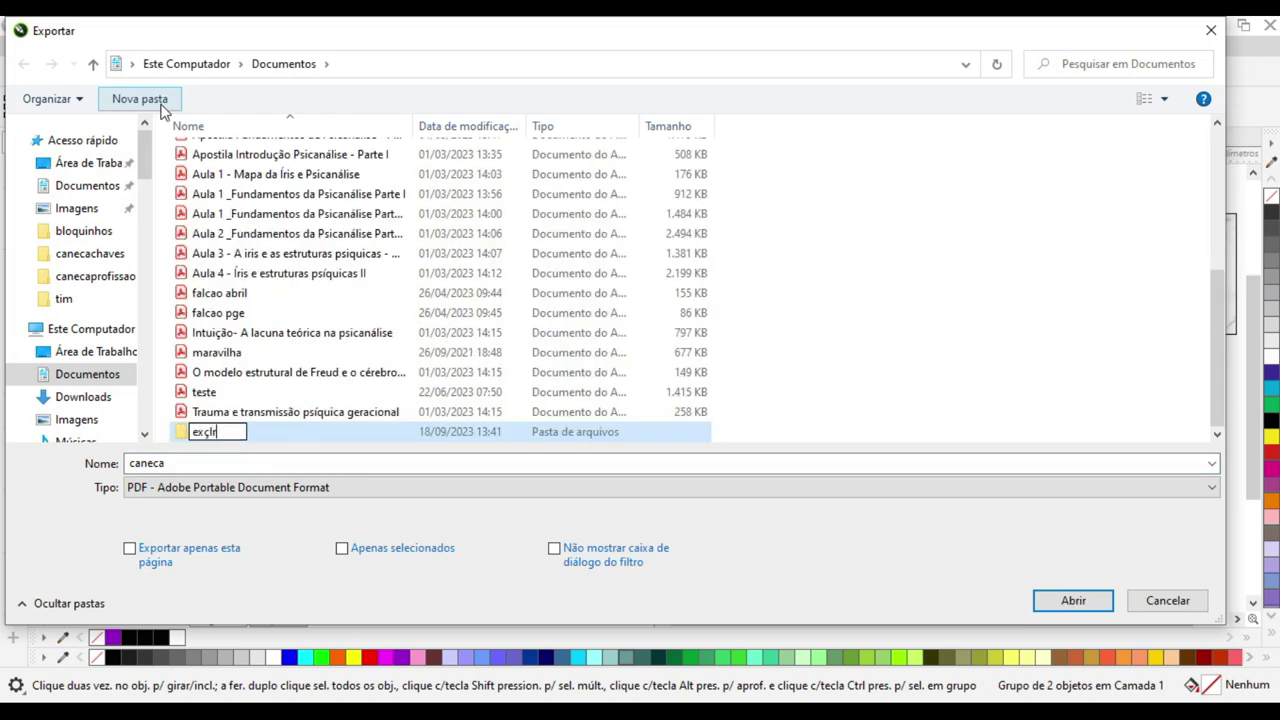
key("Return")
key("Return")
key("alt+Up")
key("alt+Up")
Create a new folder named exportacao on the desktop (Área de Trabalho) as the export destination.
left_click(90, 163)
left_click(124, 102)
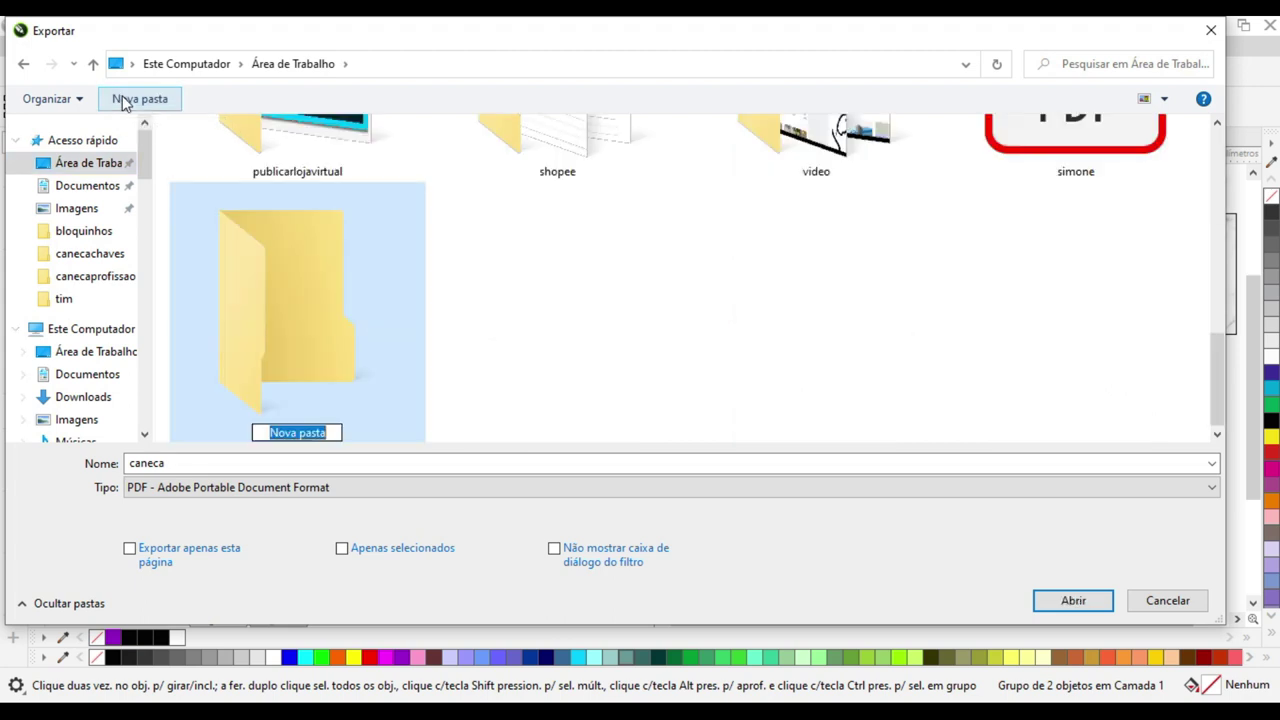
type("export")
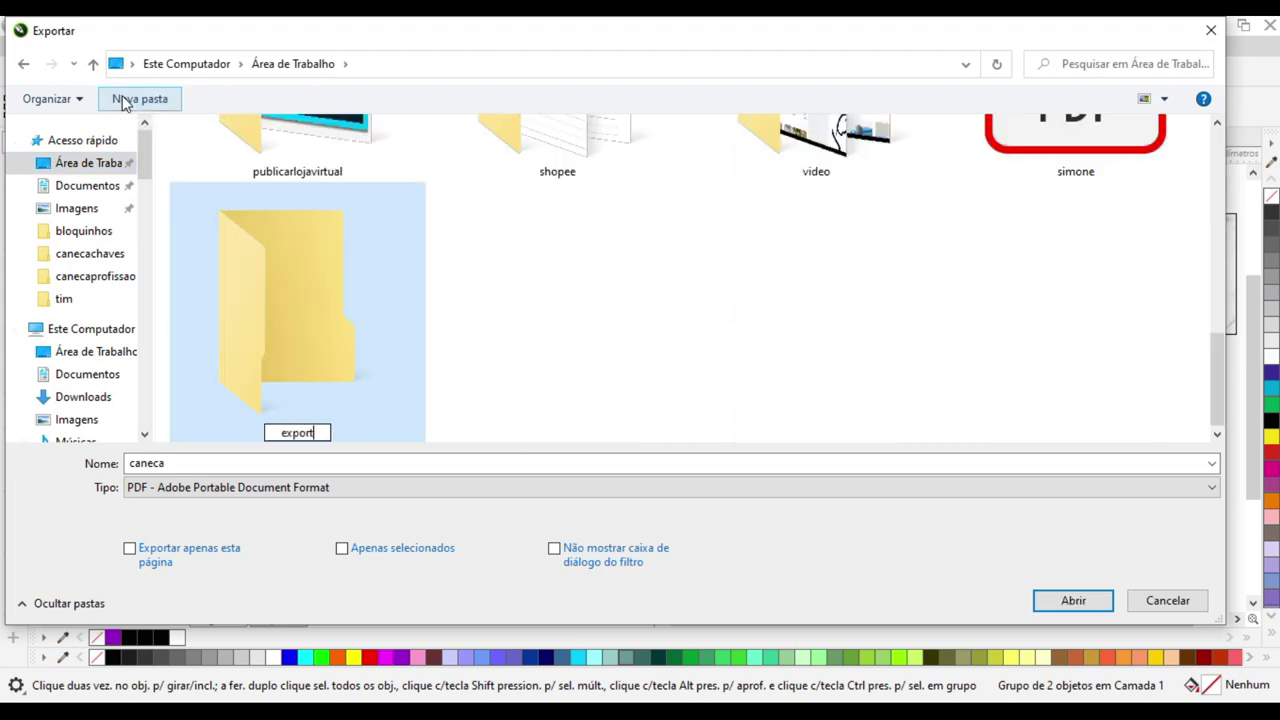
type("acao")
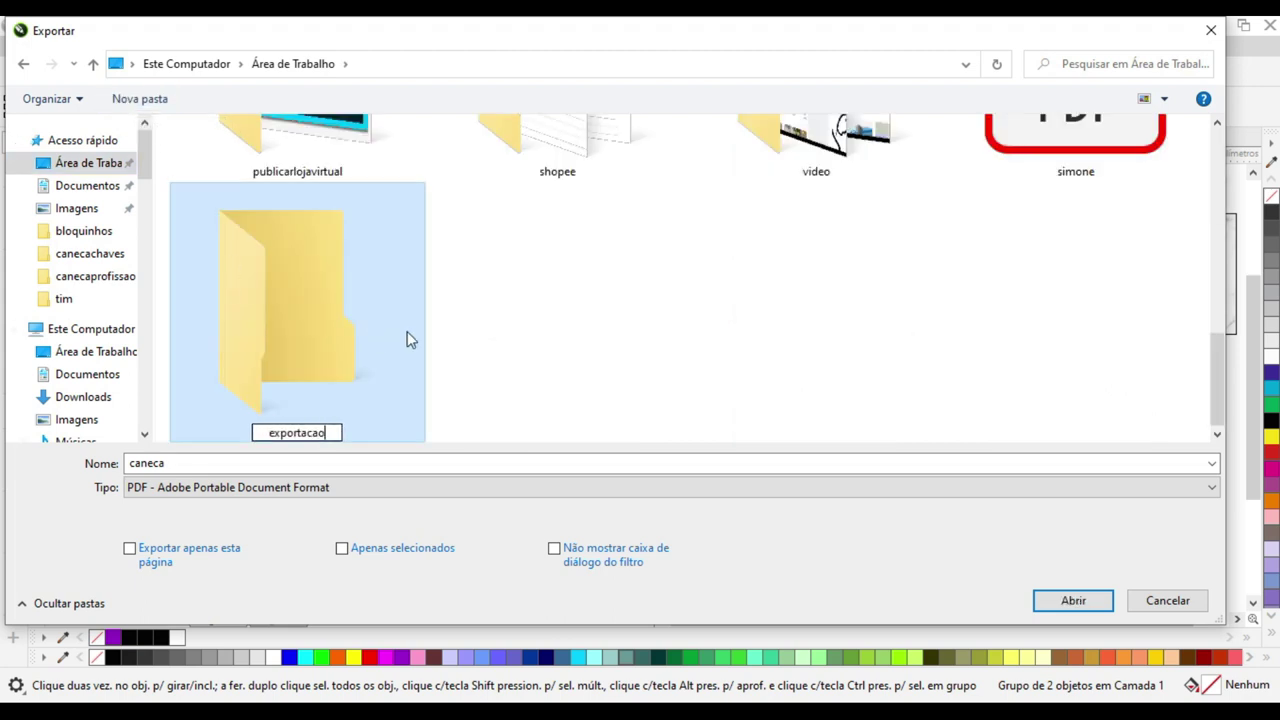
Set the export format to JPG - Bitmaps JPEG and open the exportacao folder.
left_click(172, 487)
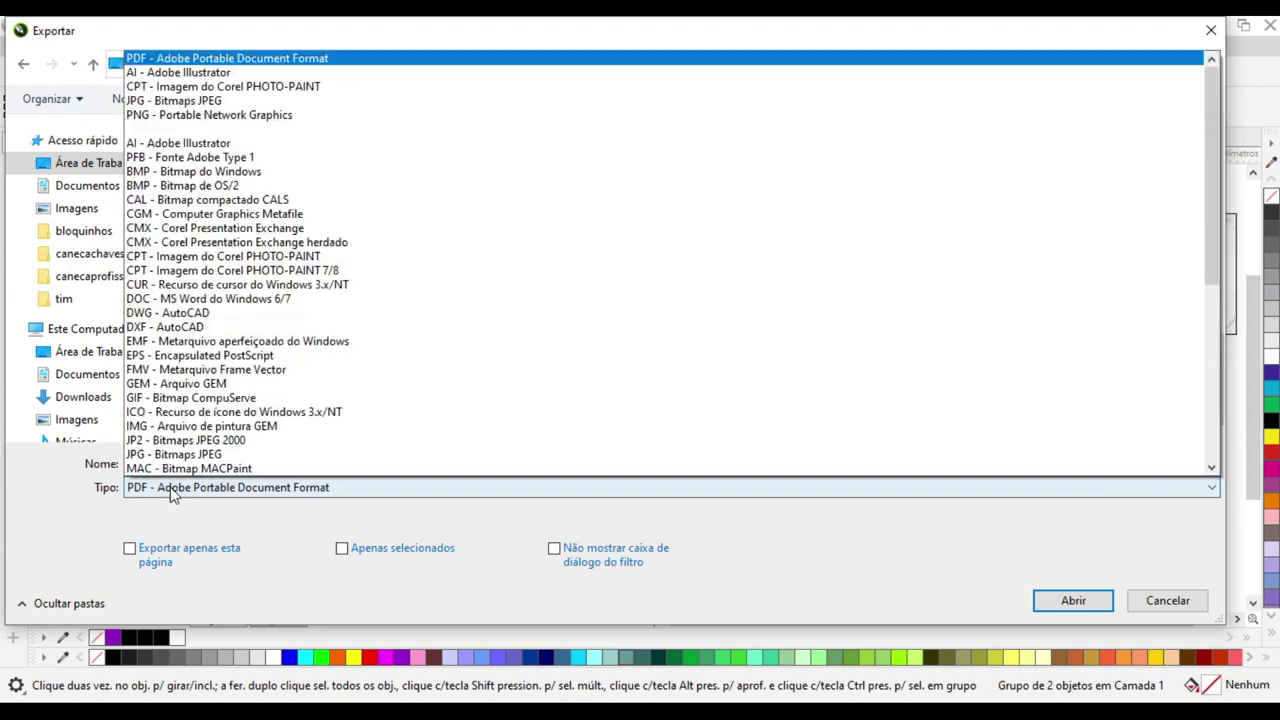
key("Escape")
left_click(208, 487)
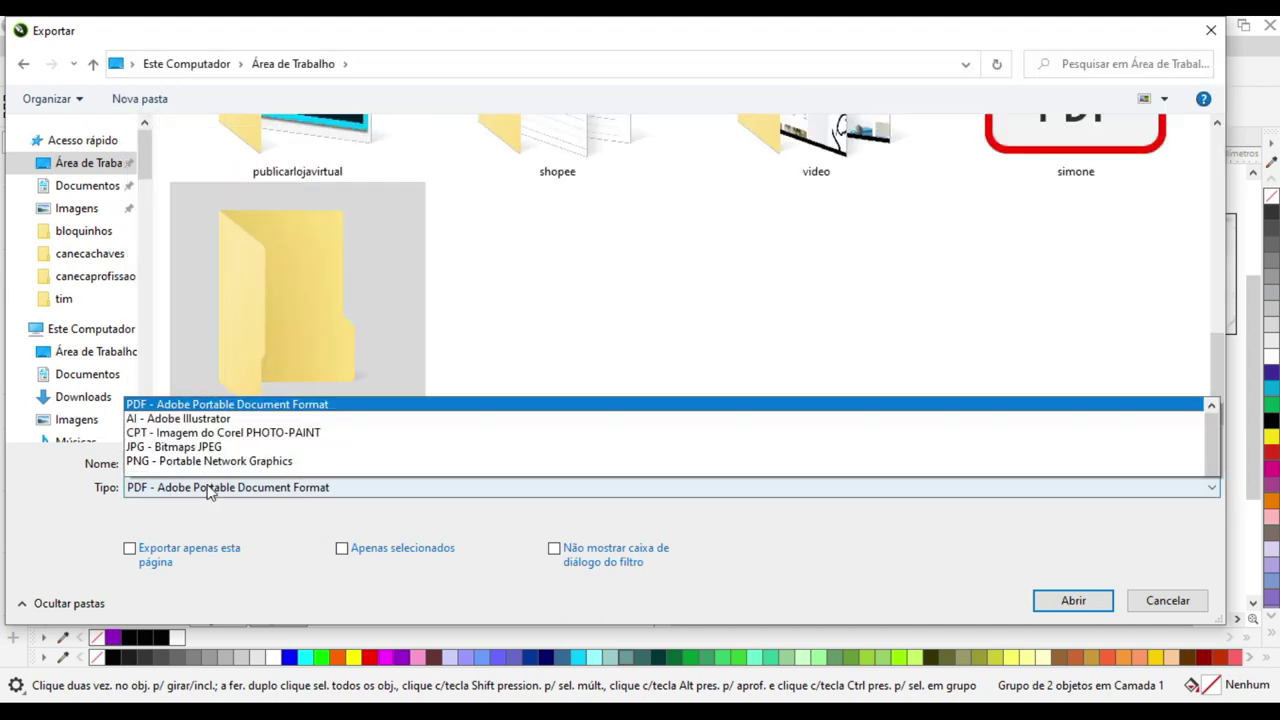
left_click(160, 97)
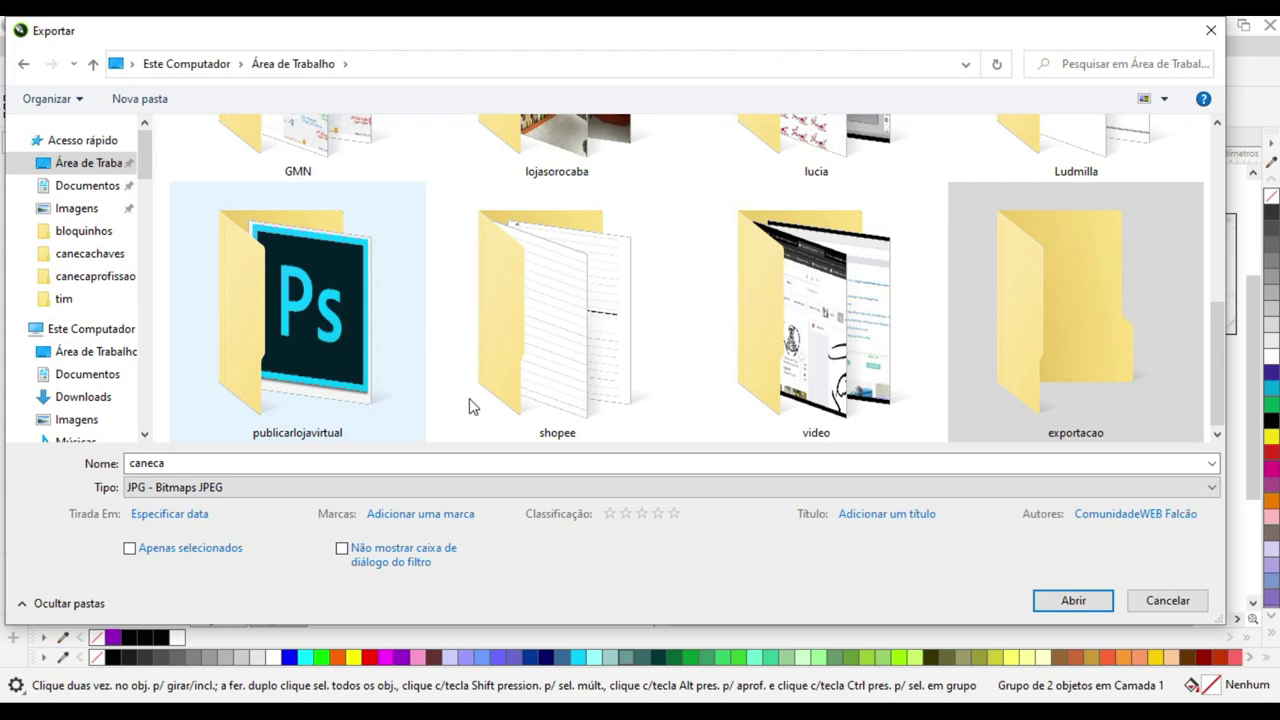
double_click(1020, 310)
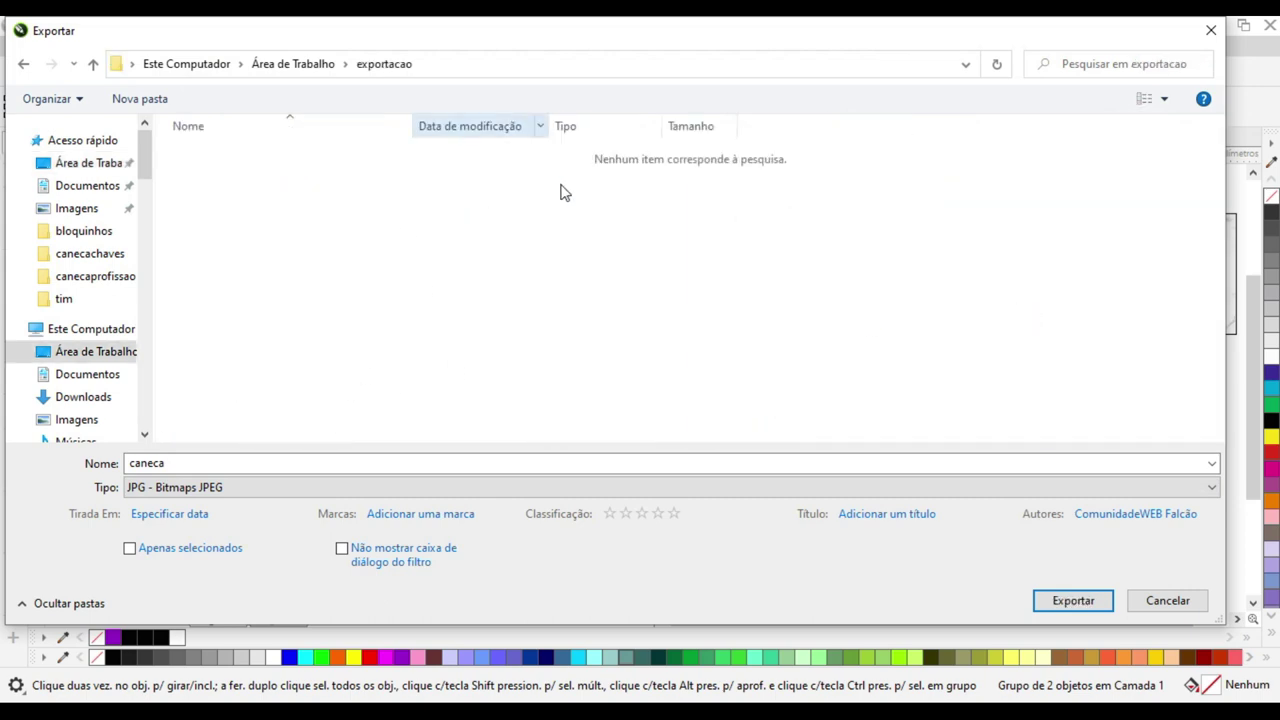
Export only the selected artwork as a JPEG named chaves, accepting the existing RGB and 100% quality settings.
mouse_move(554, 40)
left_mouse_down()
mouse_move(714, 528)
mouse_move(749, 289)
mouse_move(745, 206)
left_mouse_up()
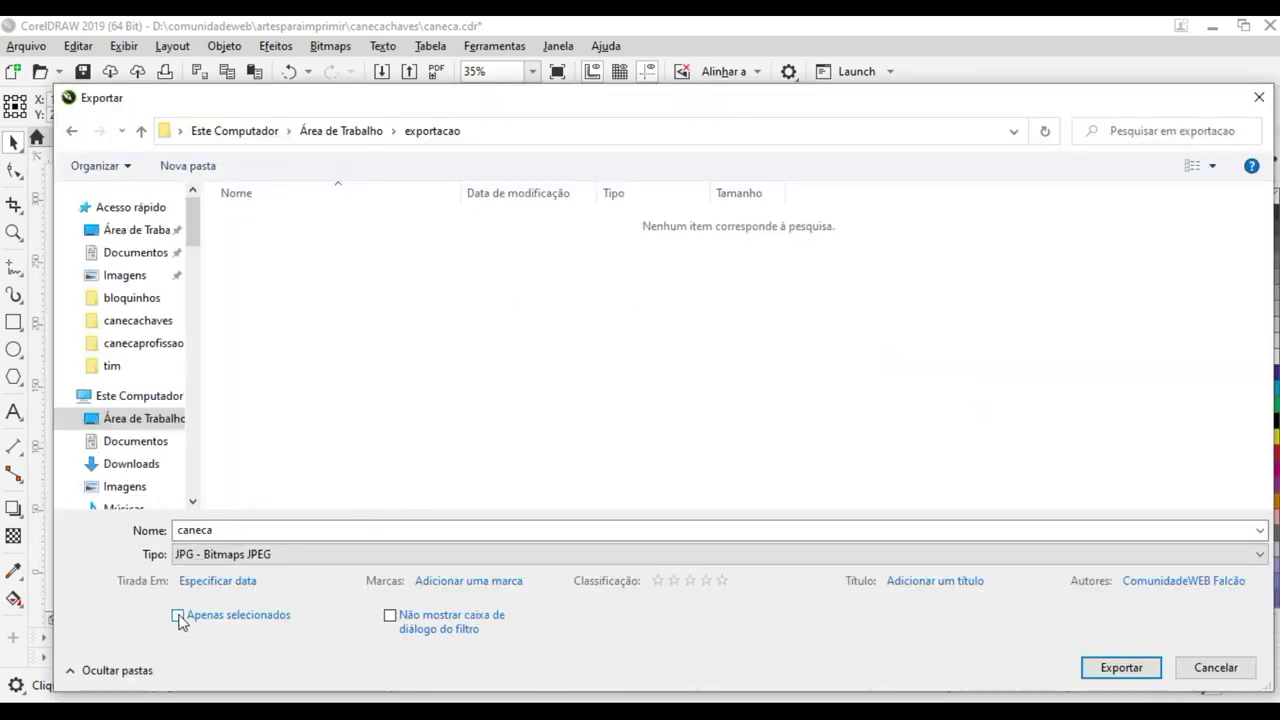
left_click(178, 615)
double_click(203, 529)
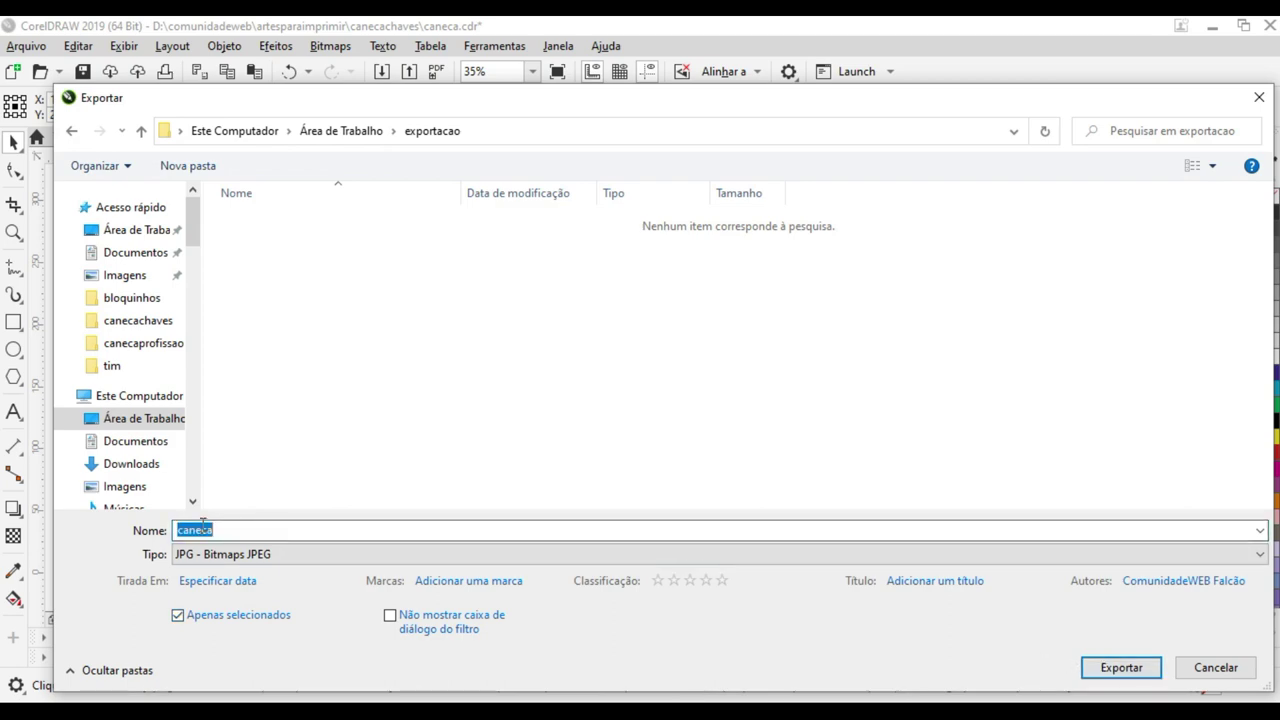
type("chaves")
key("Return")
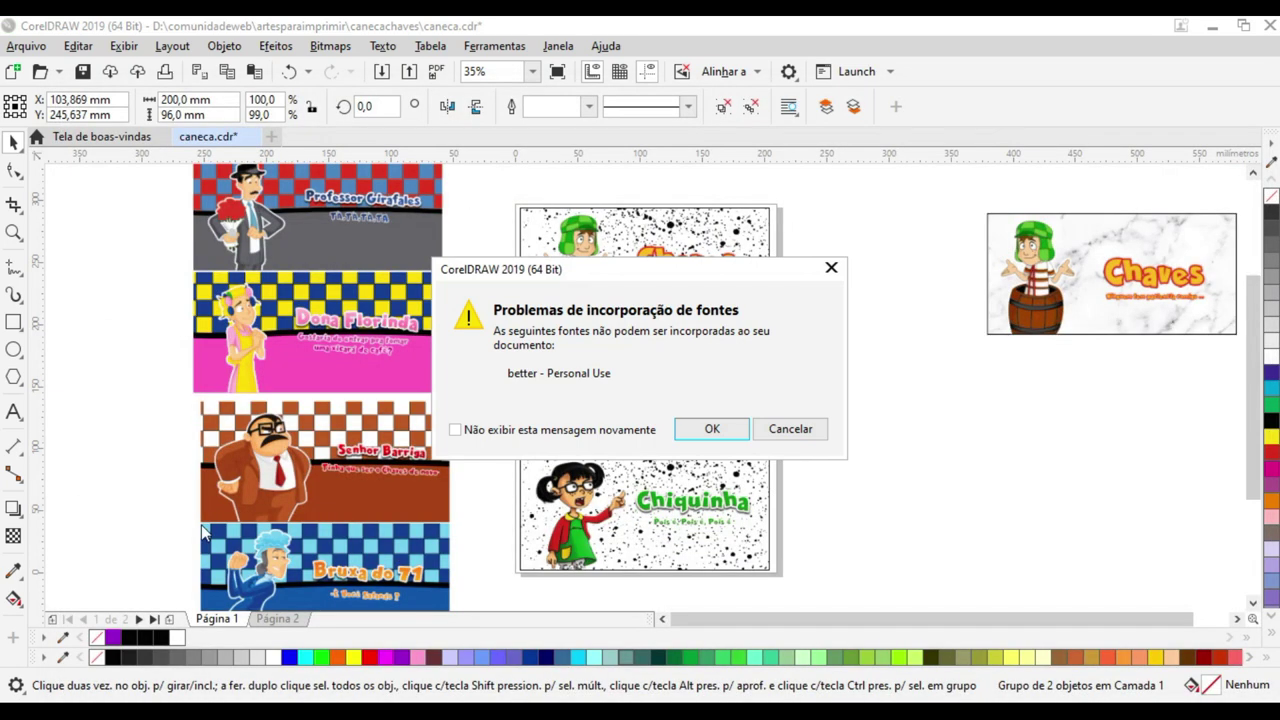
left_click(718, 429)
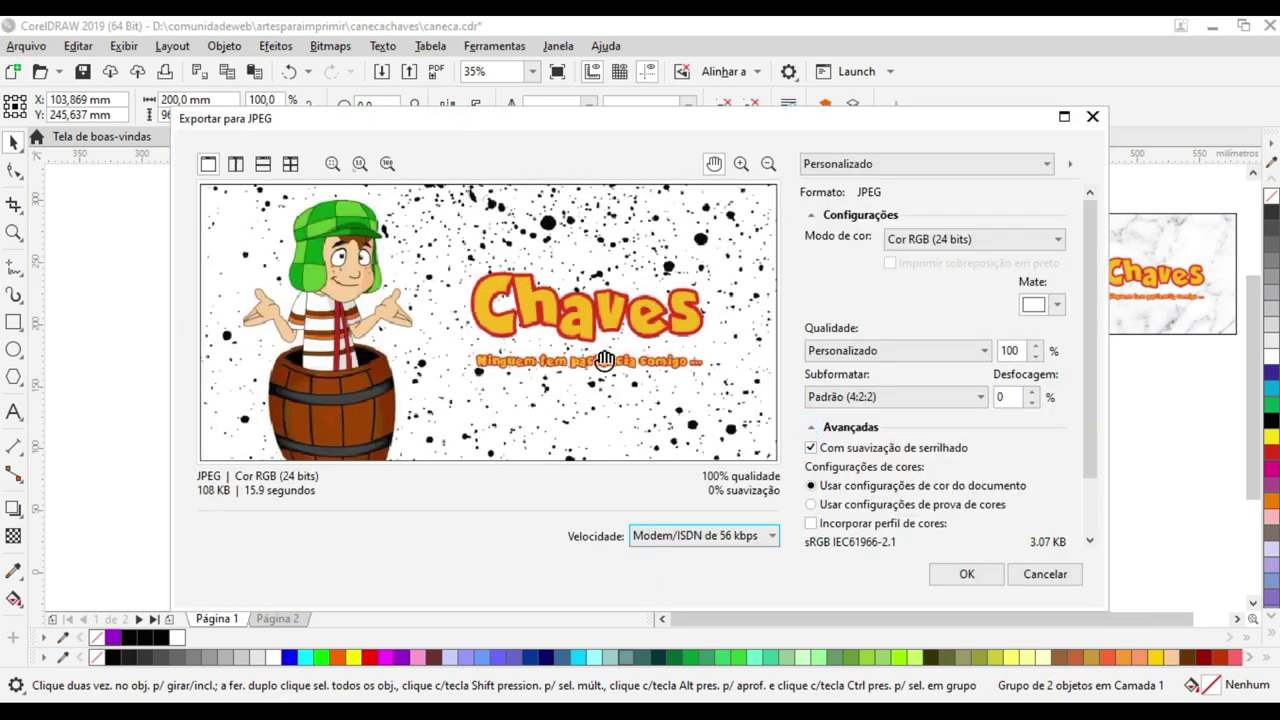
scroll(1091, 283, "down", 2)
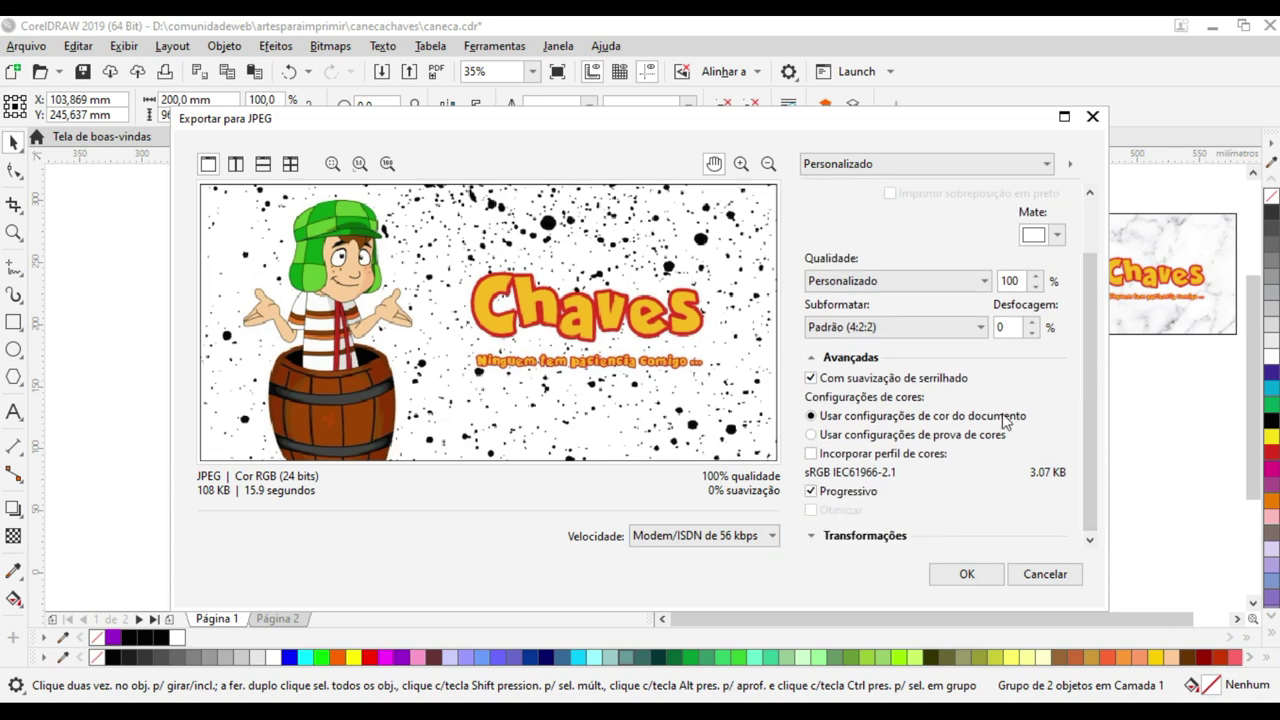
left_click(968, 575)
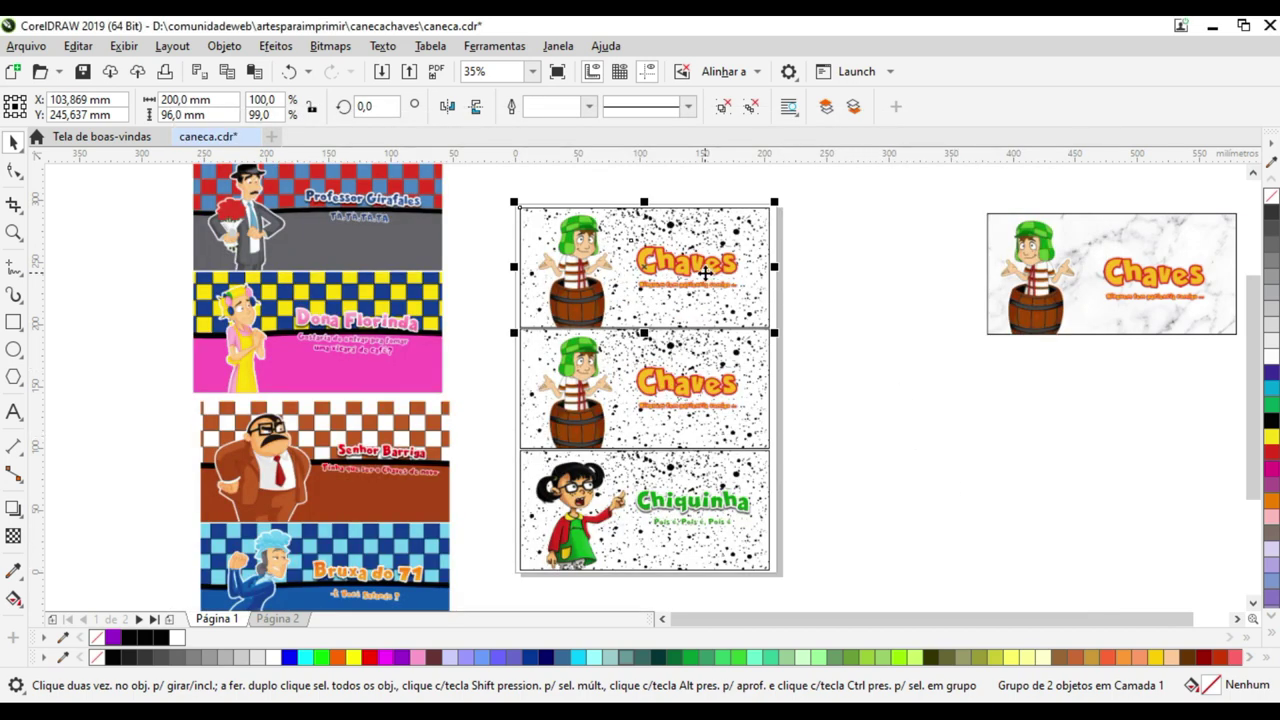
Try to export the document as a JPEG named chaves_02 with nothing selected.
left_click(884, 342)
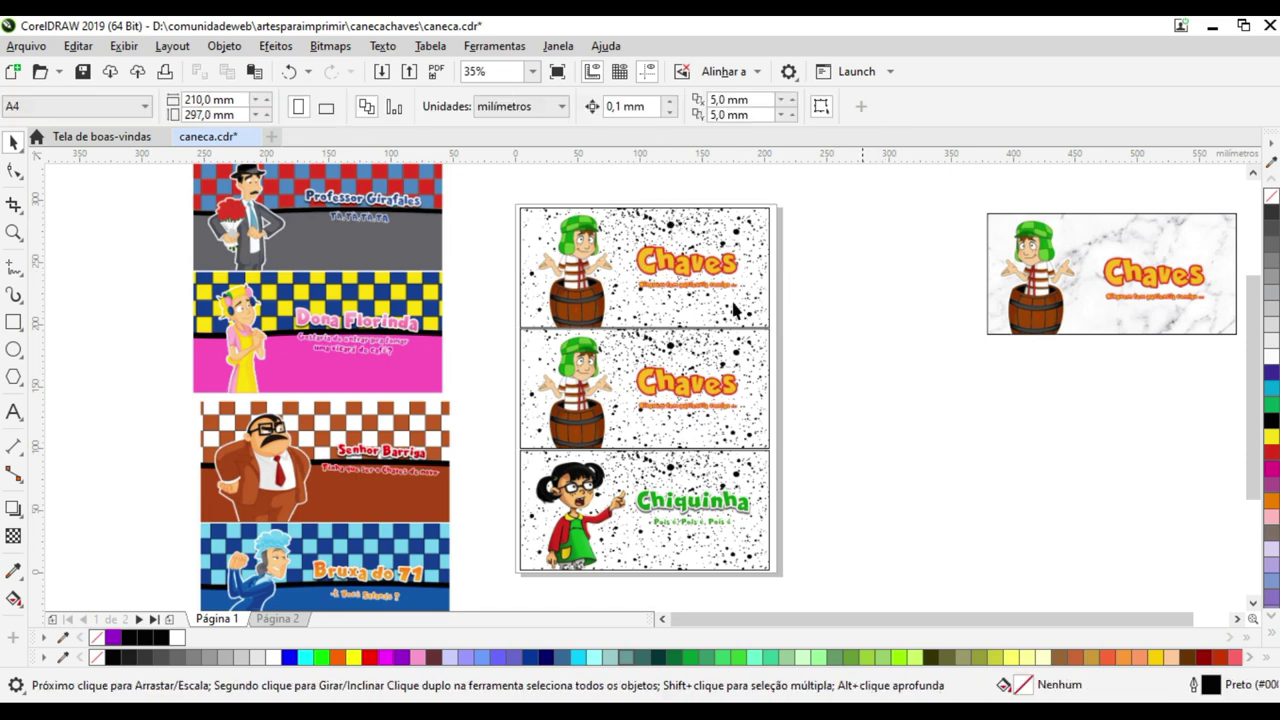
left_click(26, 46)
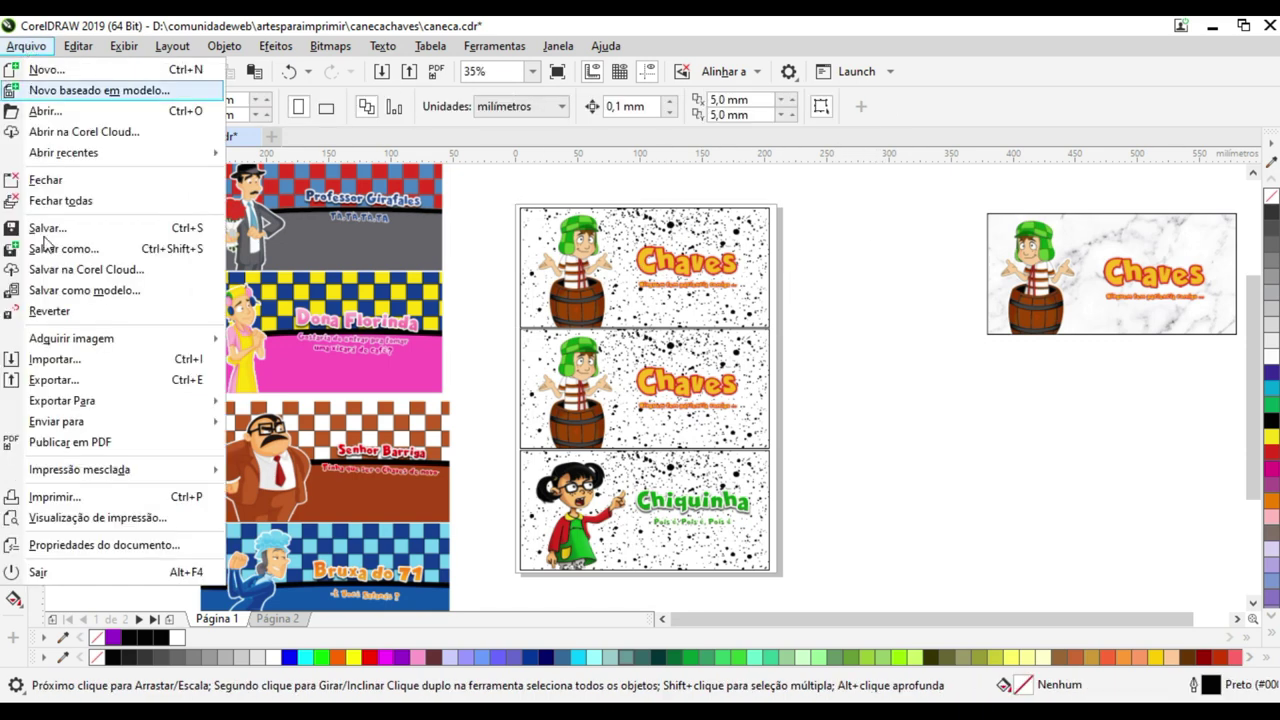
left_click(54, 380)
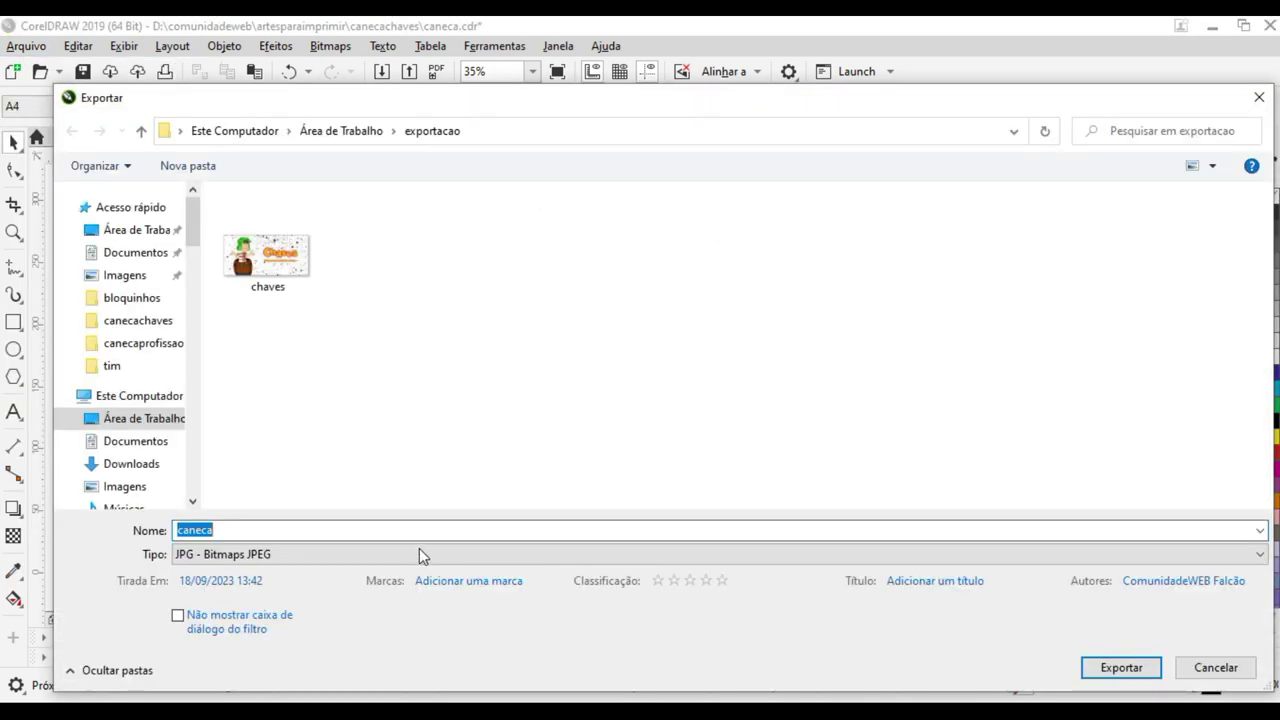
type("chaves")
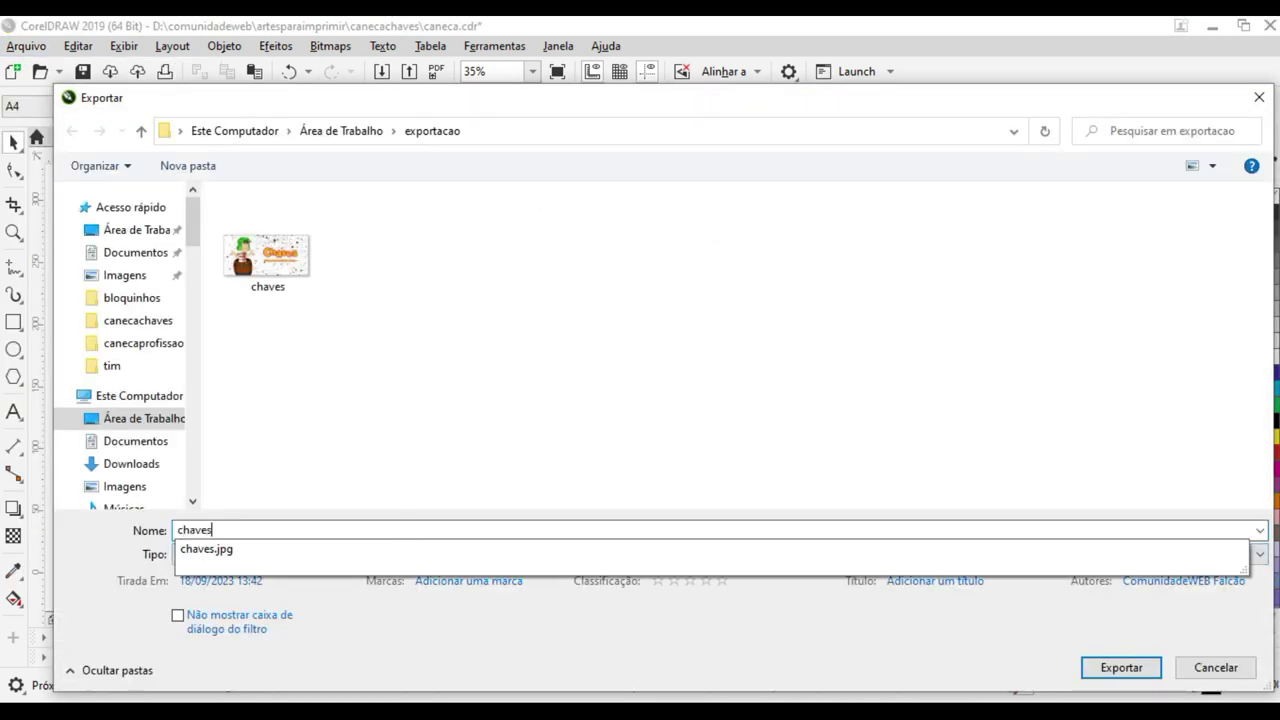
type("_02")
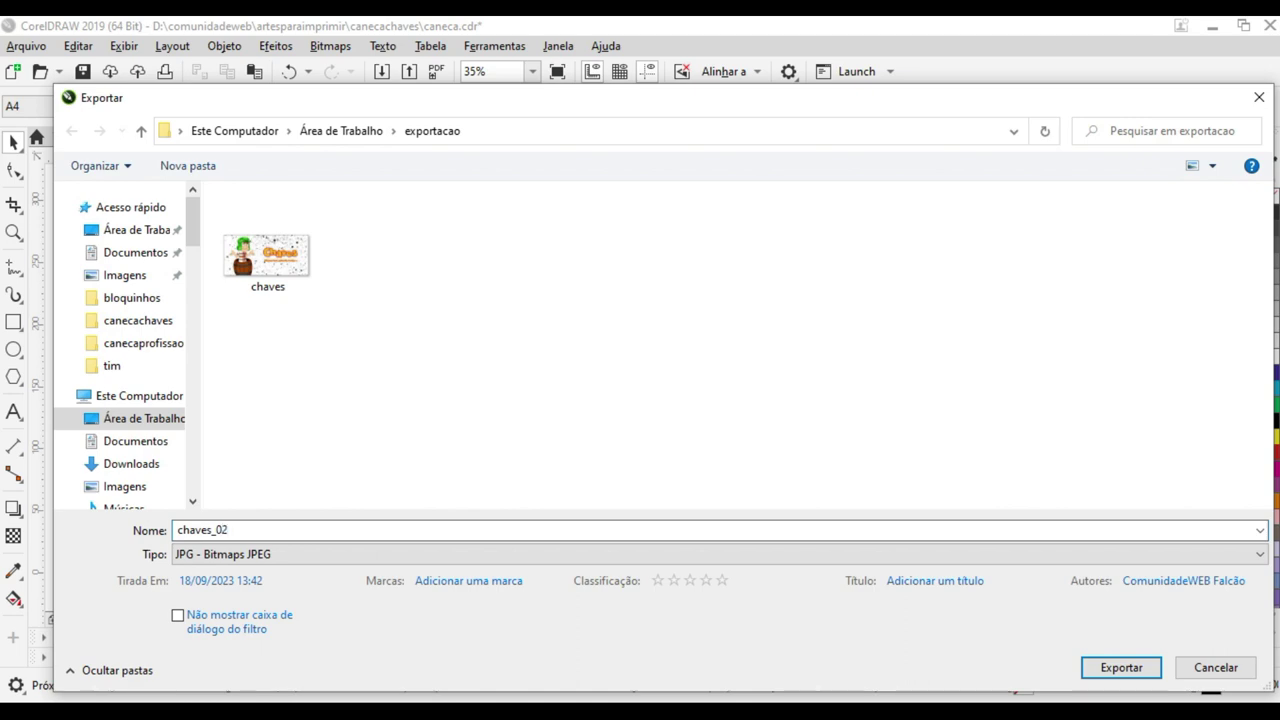
left_click(1129, 672)
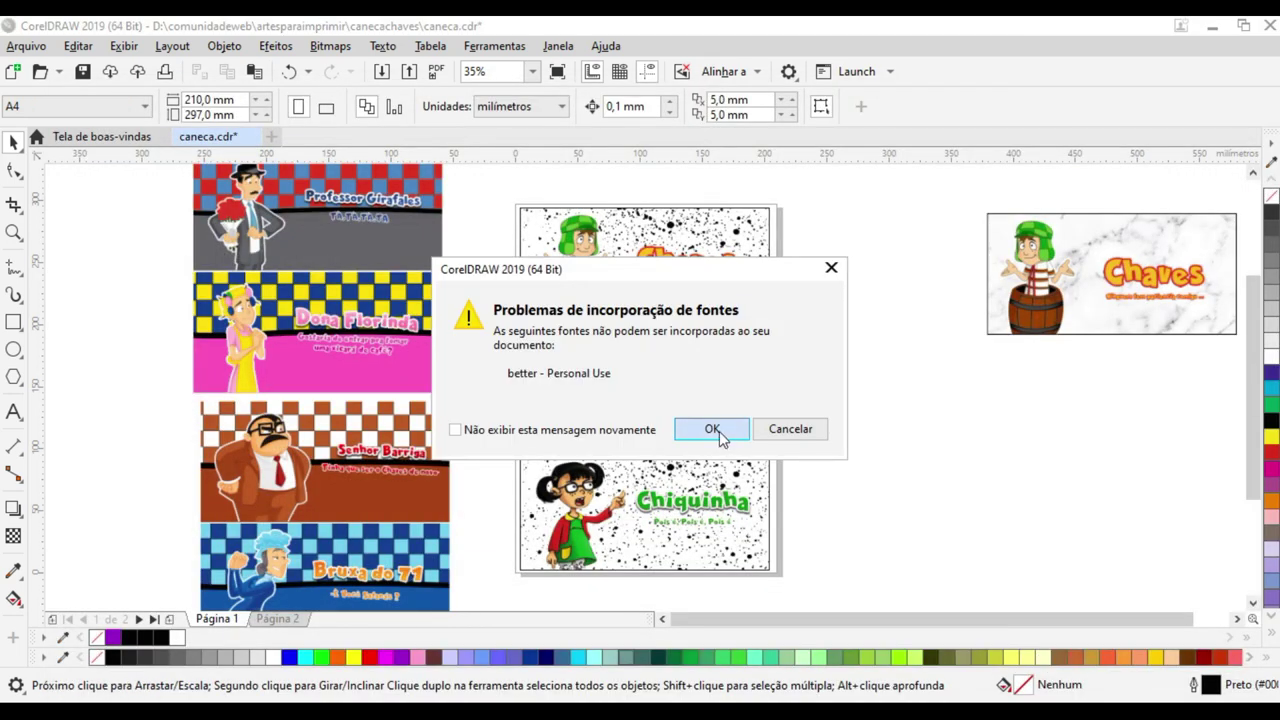
left_click(719, 432)
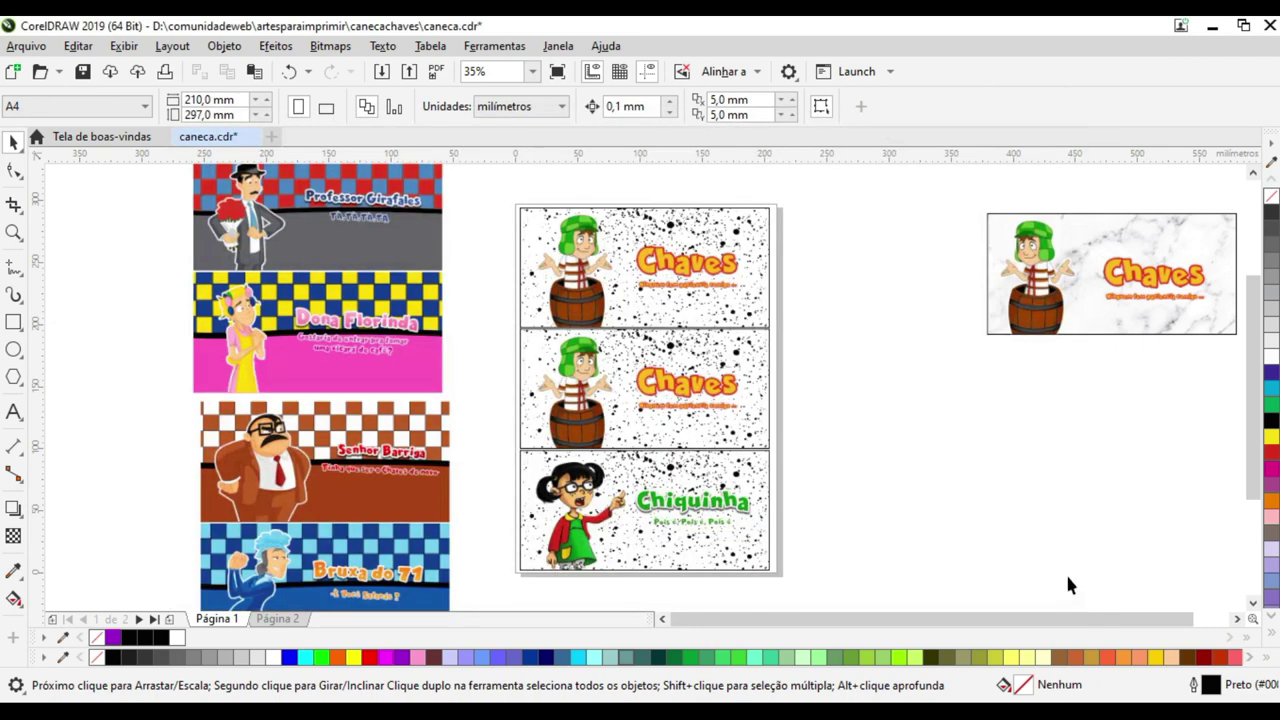
left_click(1062, 576)
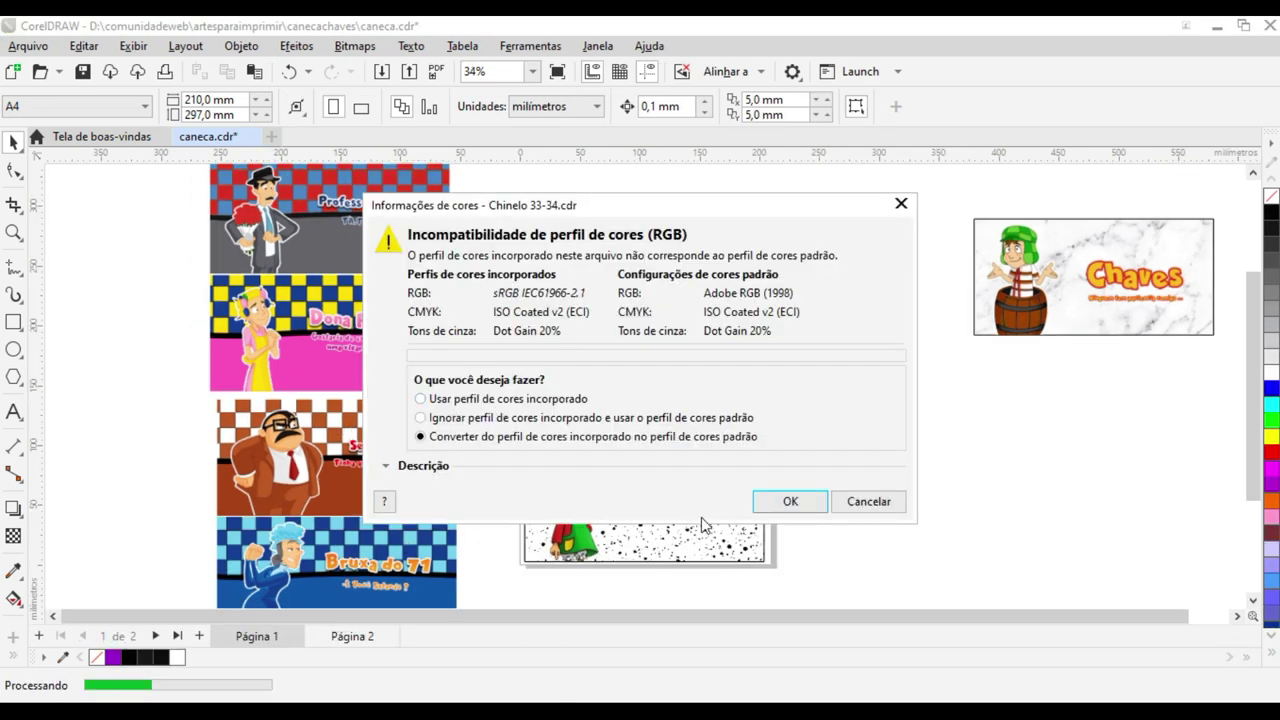
Convert the embedded colour profile of Chinelo 33-34.cdr to the default profile and return to the caneca.cdr document.
left_click(790, 503)
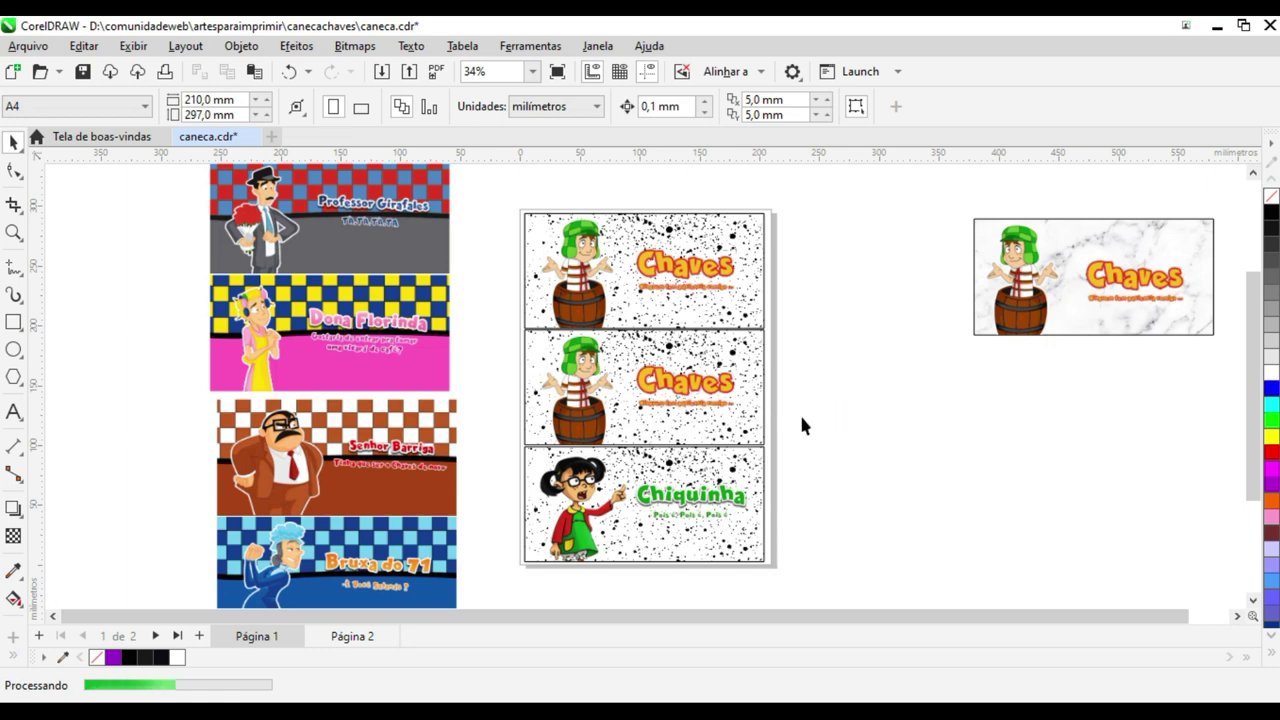
left_click(205, 137)
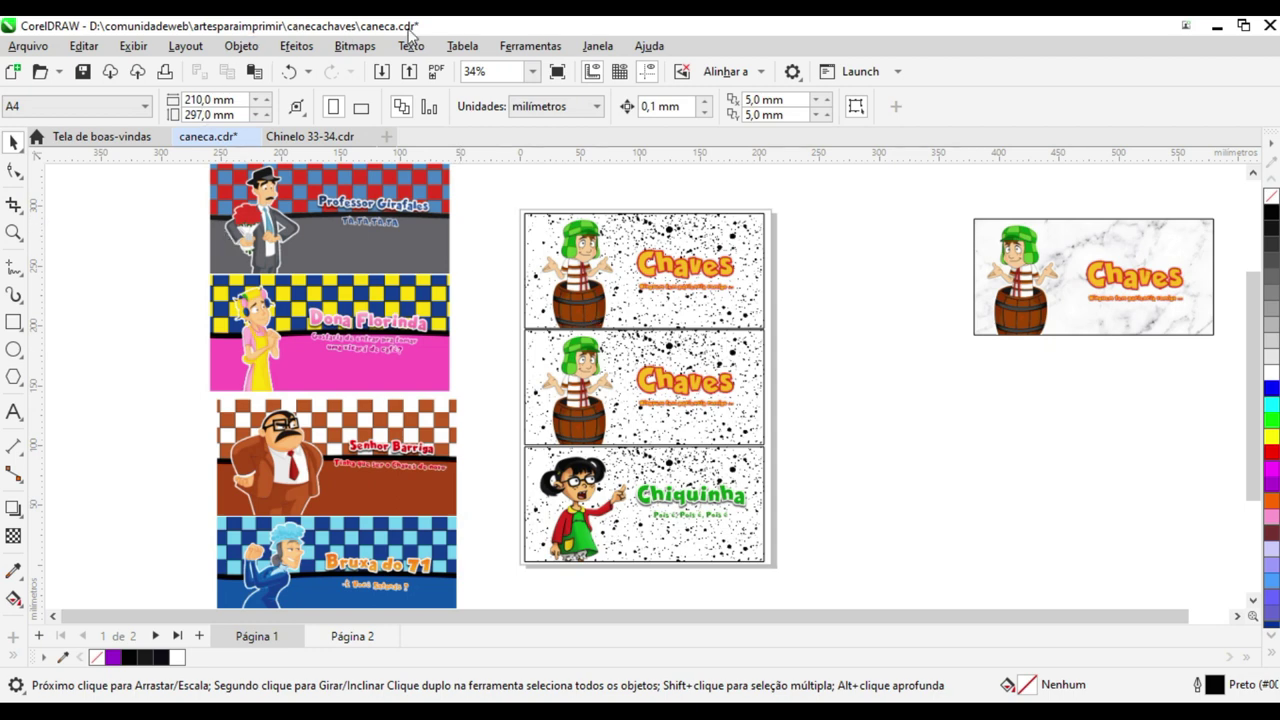
Check which CorelDRAW version is installed in the product information, and close it.
left_click(660, 48)
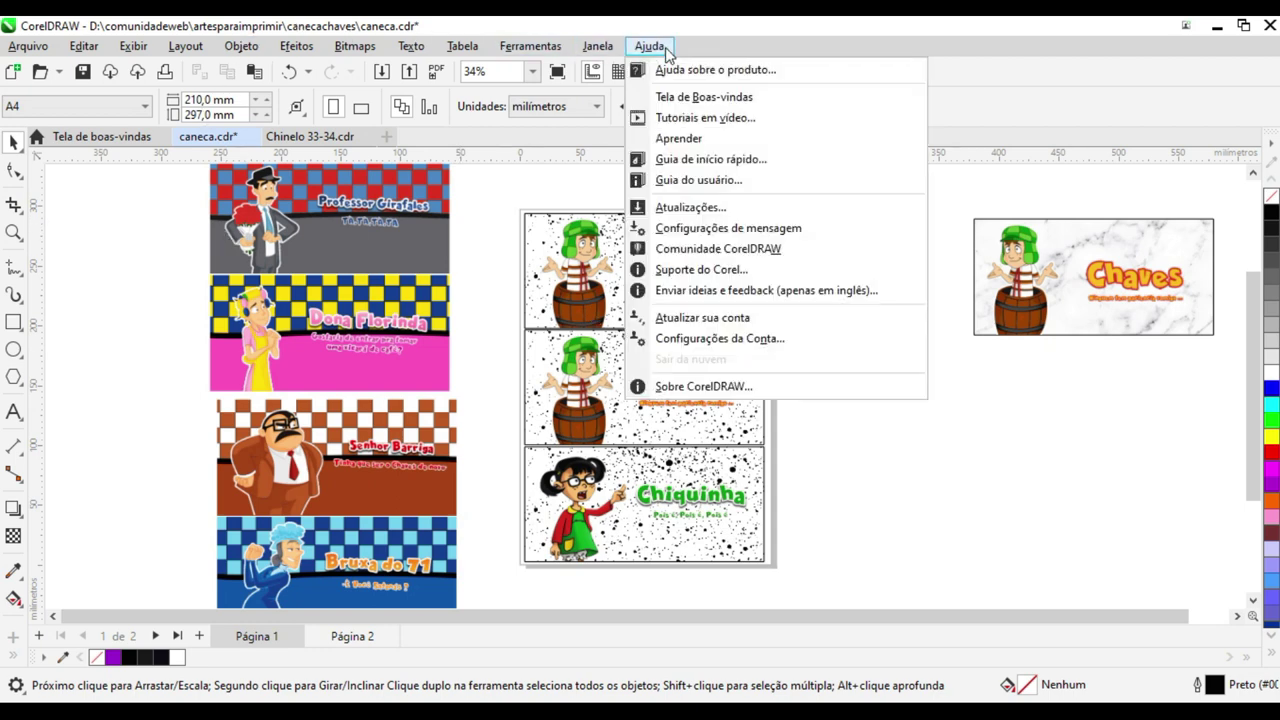
left_click(692, 390)
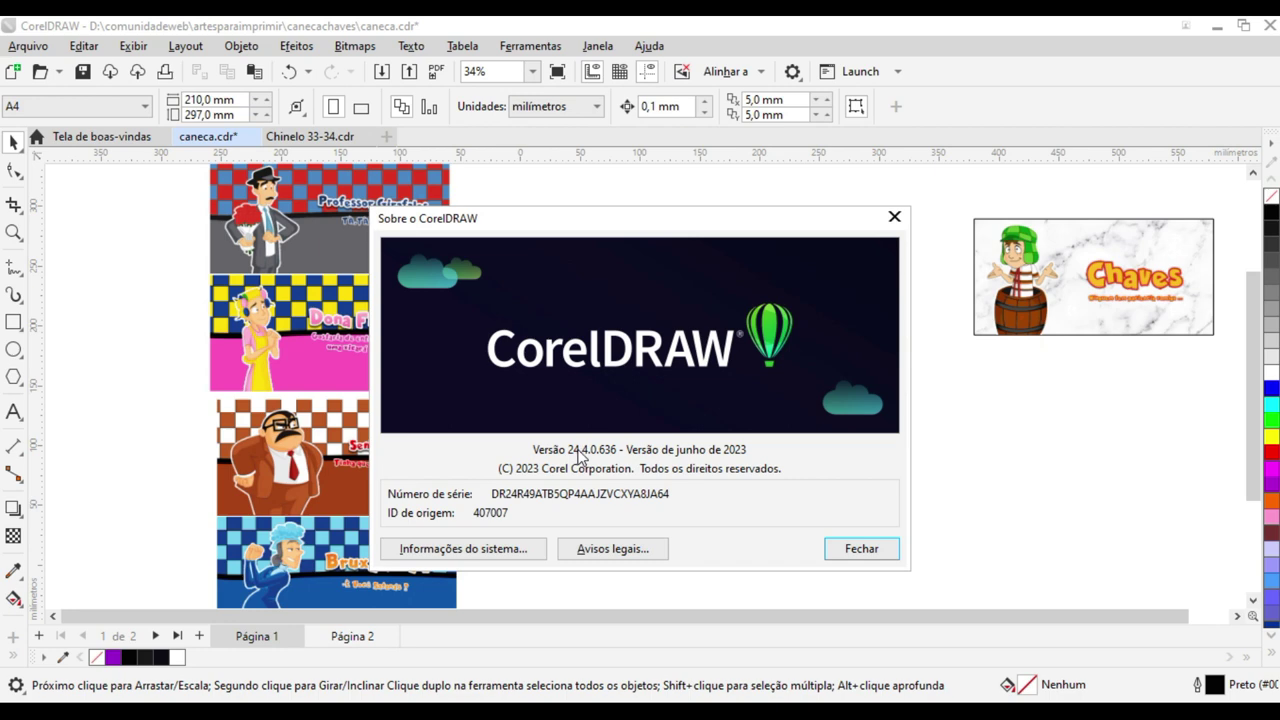
left_click(859, 553)
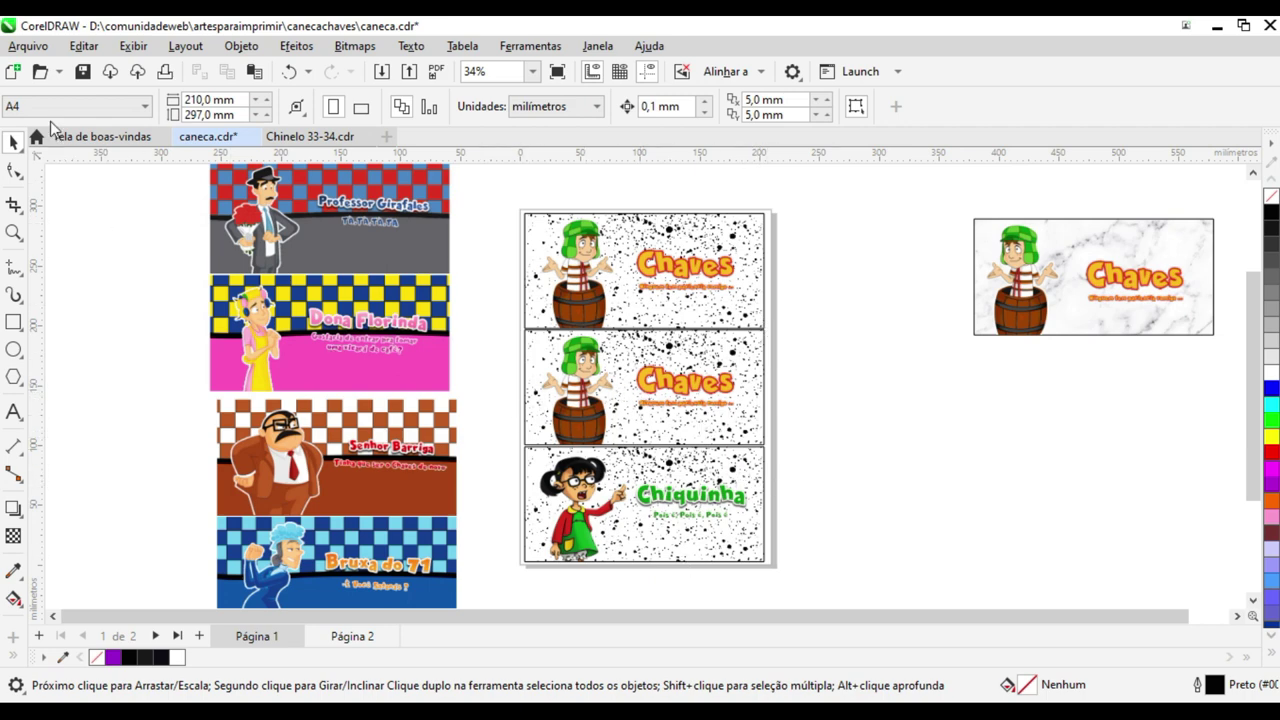
Set up an export of caneca.cdr cropped to the page, named canecas, in the exportacao folder on the desktop.
left_click(40, 55)
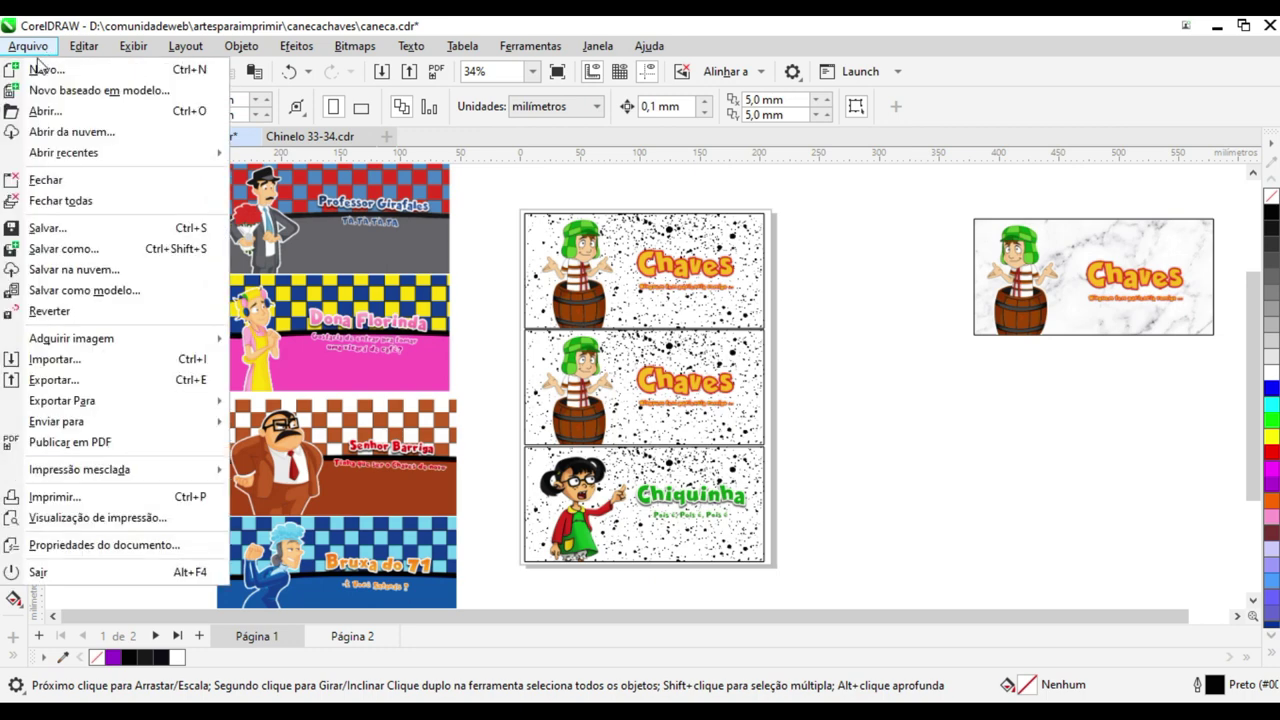
left_click(40, 378)
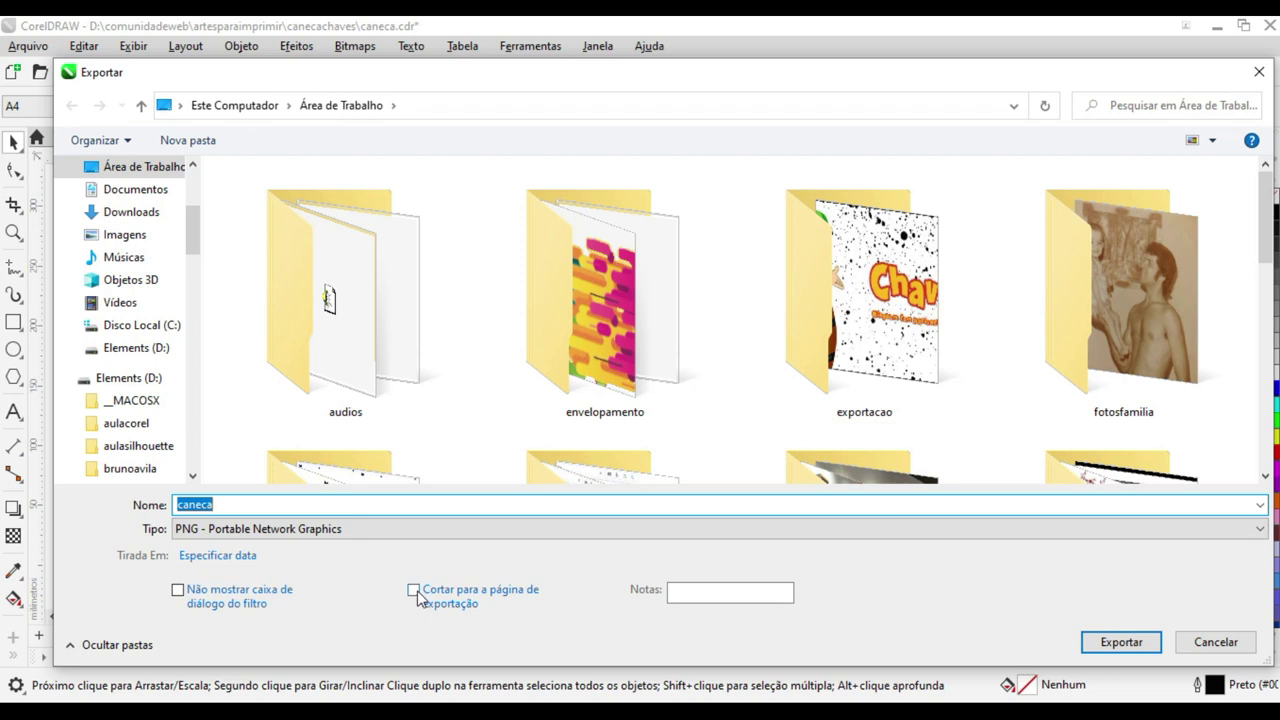
left_click(414, 592)
left_click(291, 500)
left_click(292, 500)
left_click(345, 291)
key("Right")
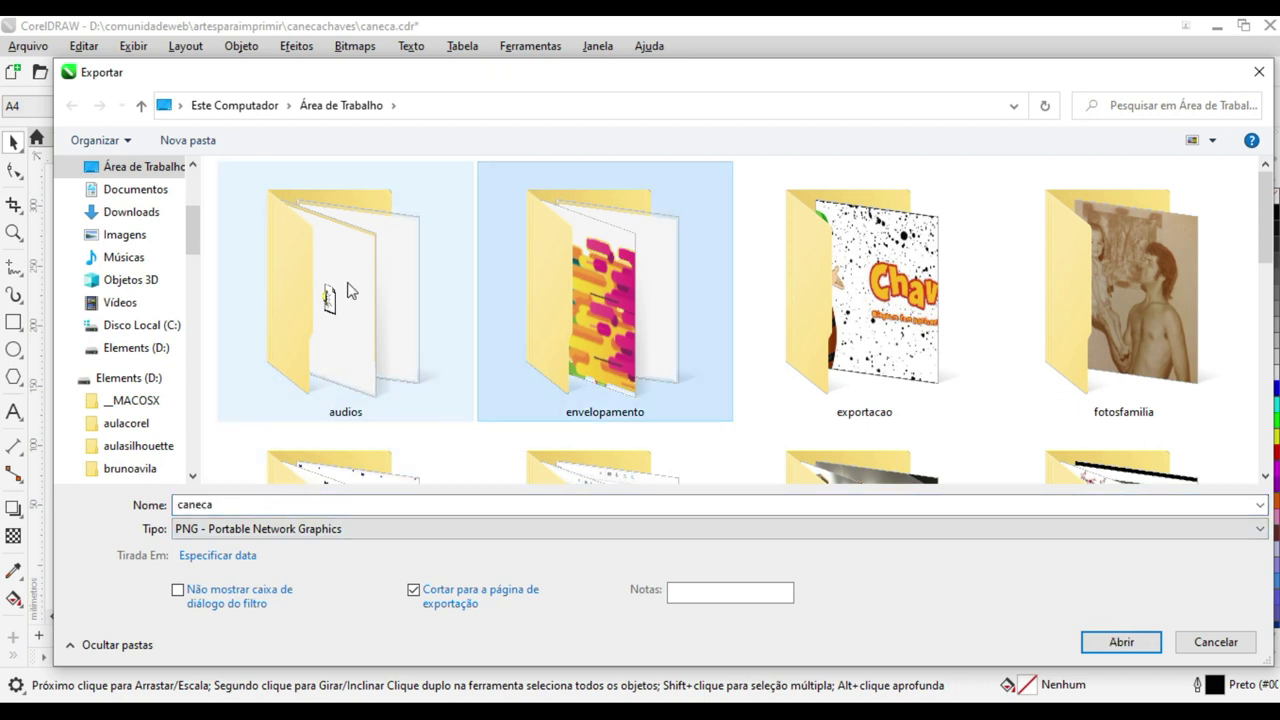
double_click(905, 318)
left_click(289, 500)
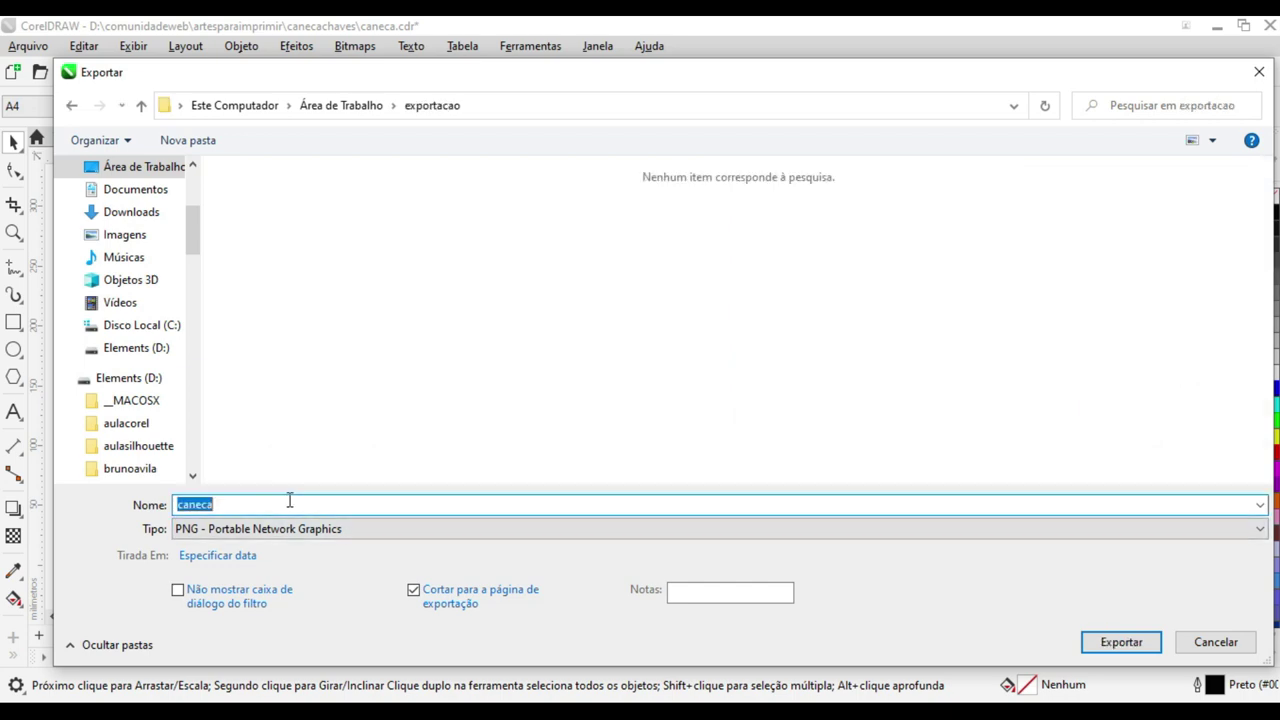
type("canecas")
Set the export type to JPG - Bitmaps JPEG and export it as high-quality JPEG in 24-bit RGB at 80% quality.
left_click(345, 530)
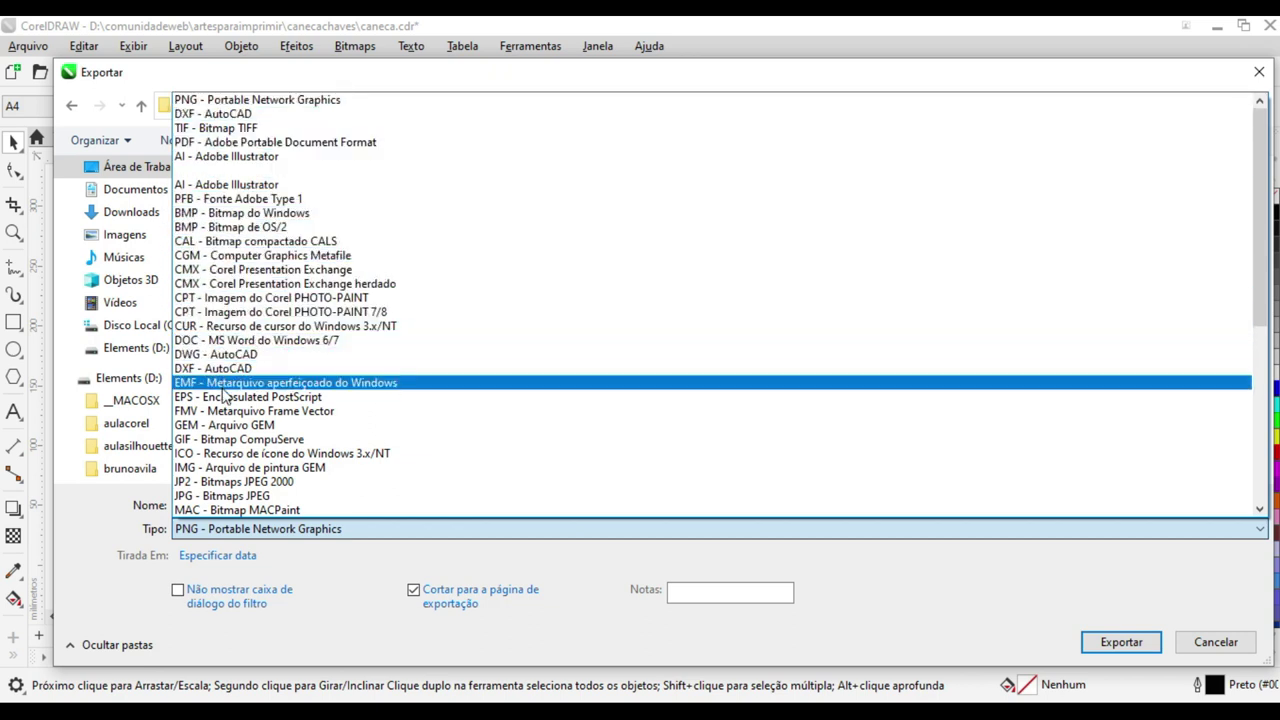
scroll(224, 397, "down", 1)
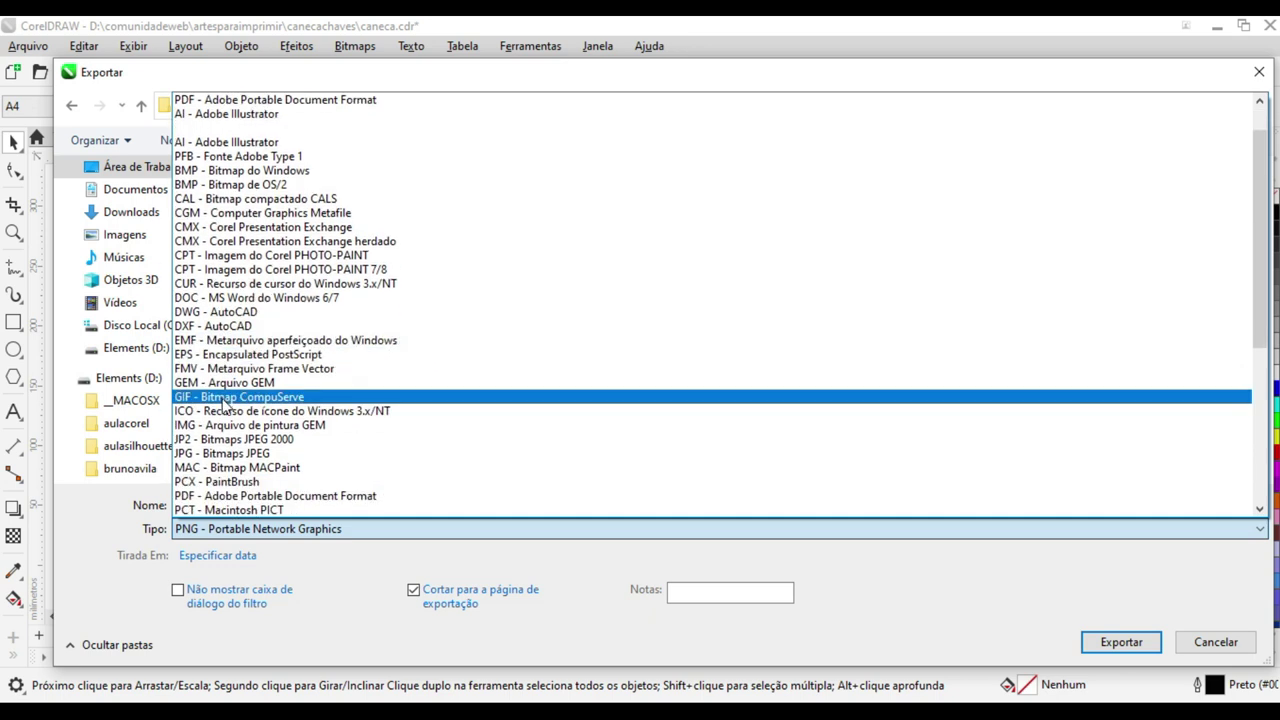
key("Escape")
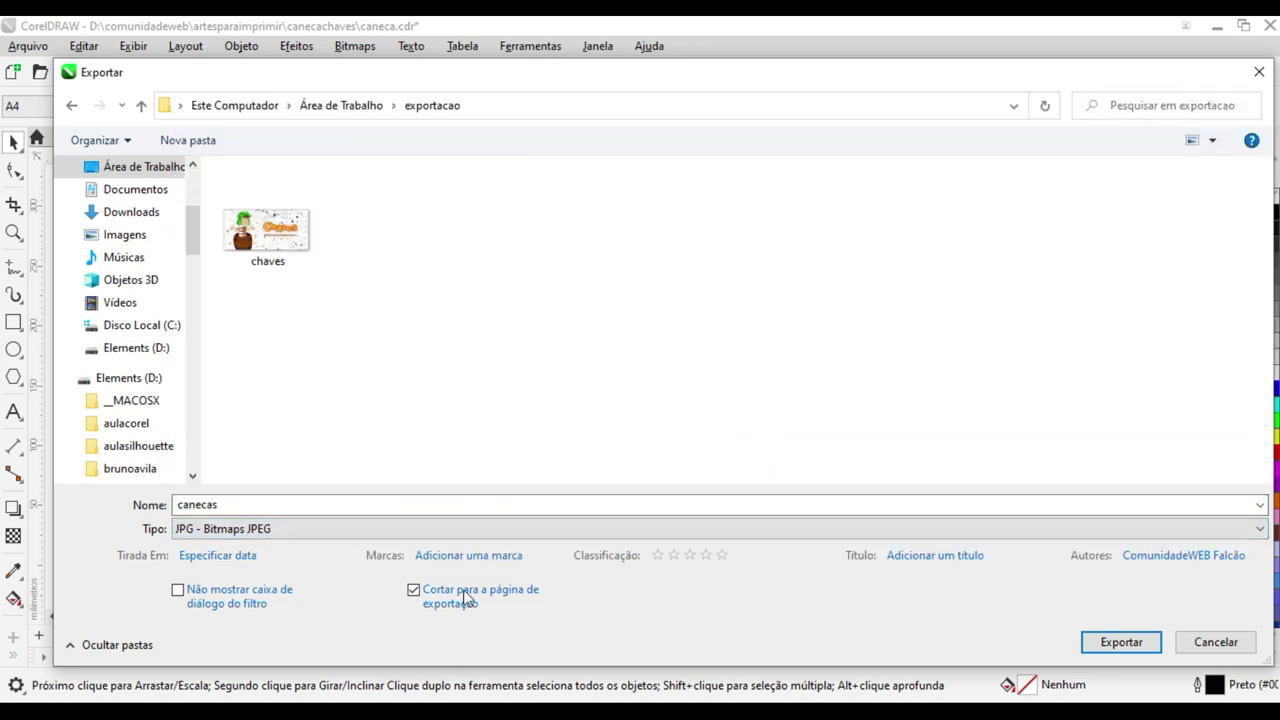
left_click(1108, 646)
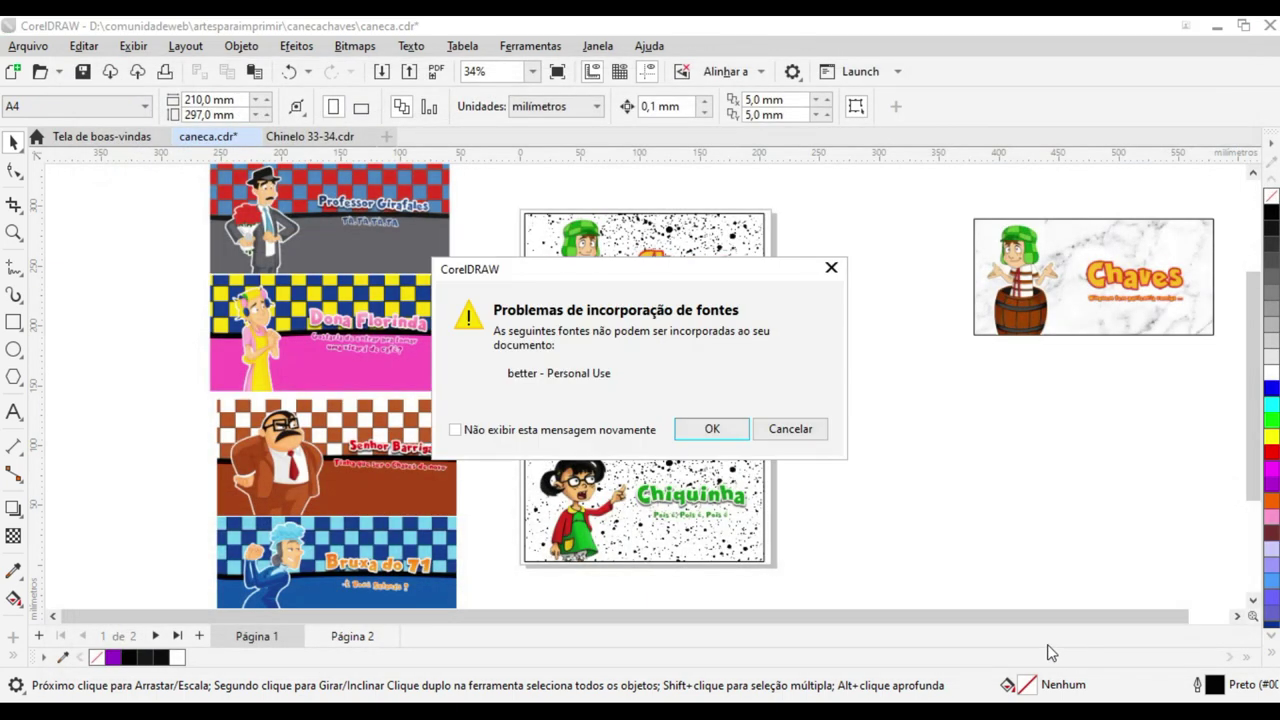
left_click(722, 433)
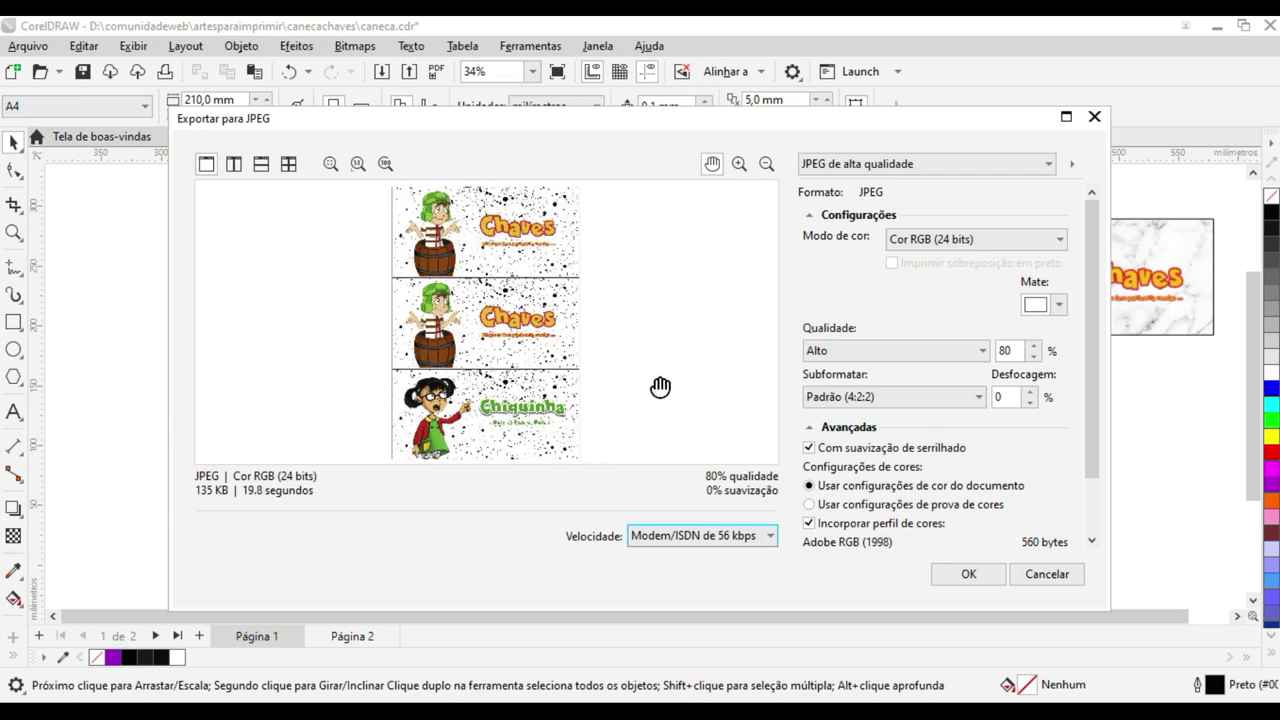
left_click(966, 574)
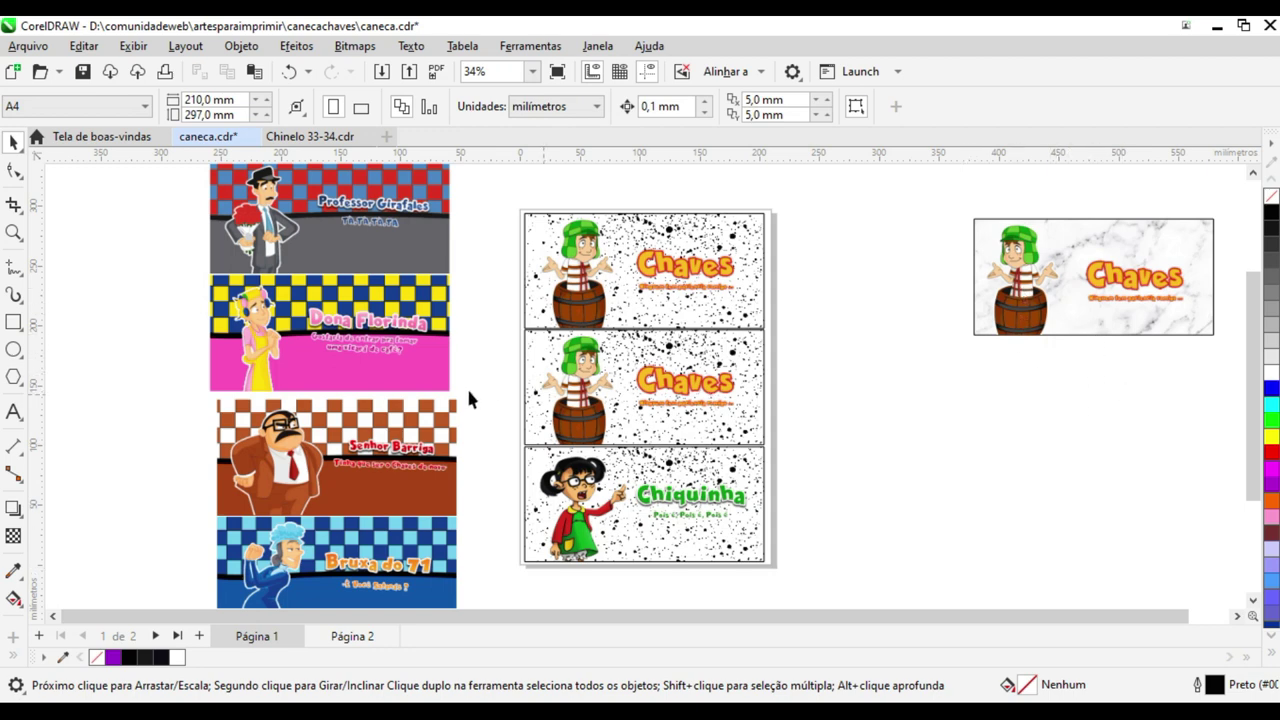
Try to export only the Chiquinha artwork as a JPEG named chiquinha, keeping the crop to the page.
left_click_drag(509, 429, 785, 565)
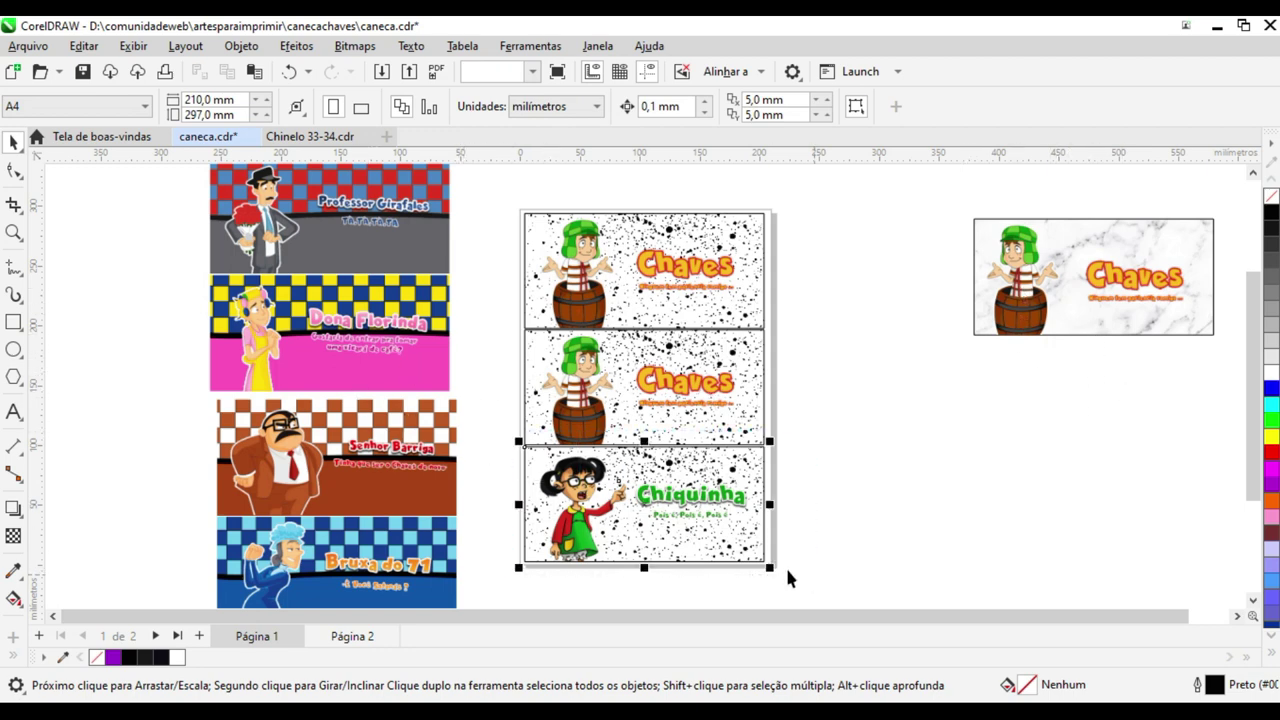
left_click(27, 46)
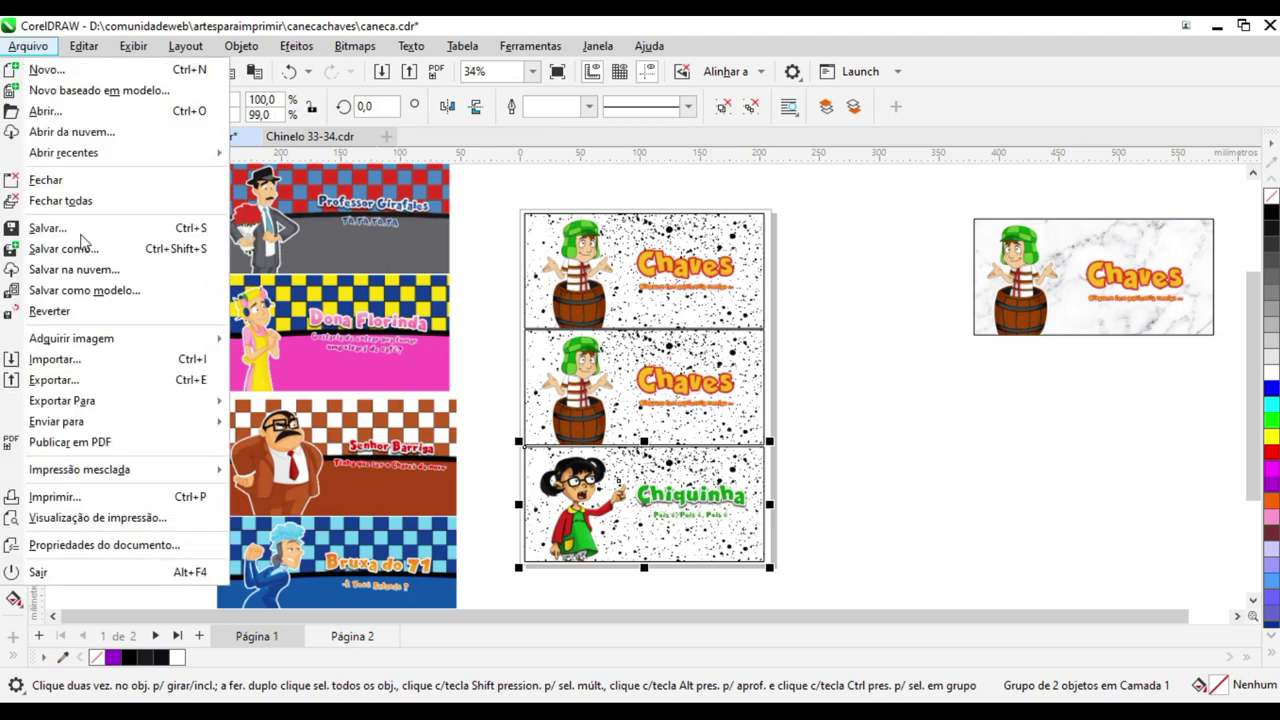
left_click(116, 378)
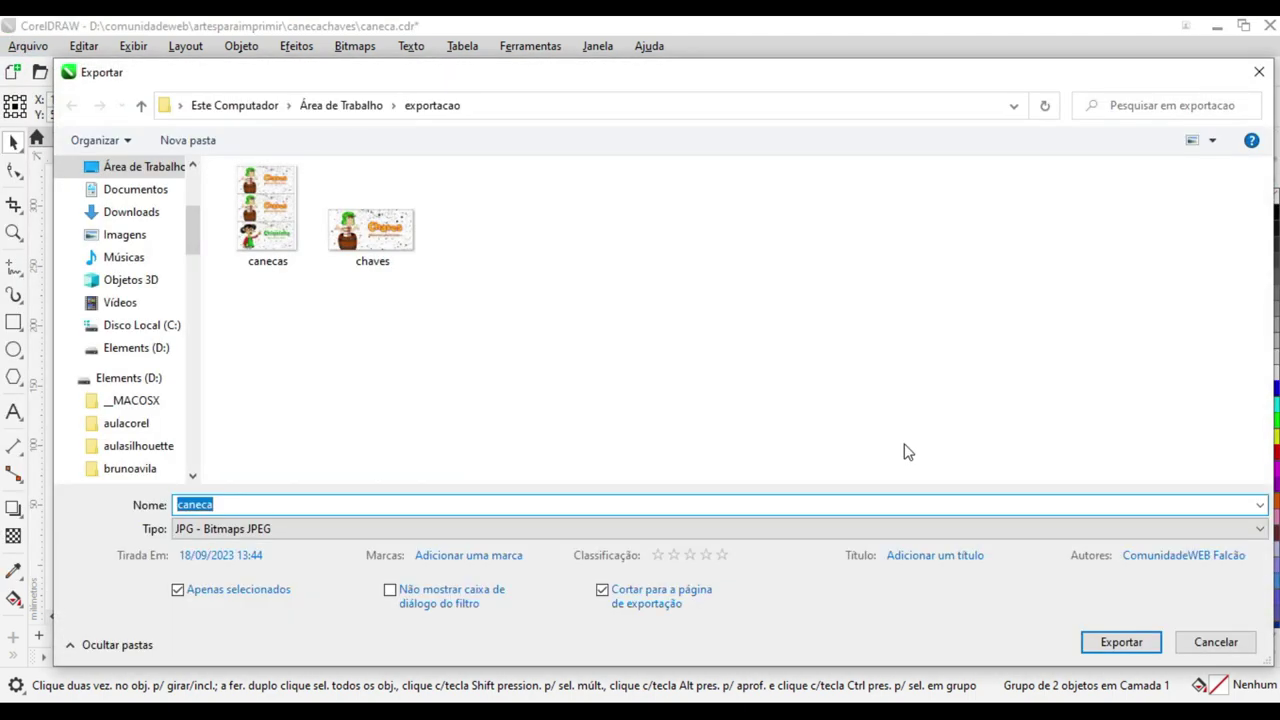
type("chiquinha")
key("Return")
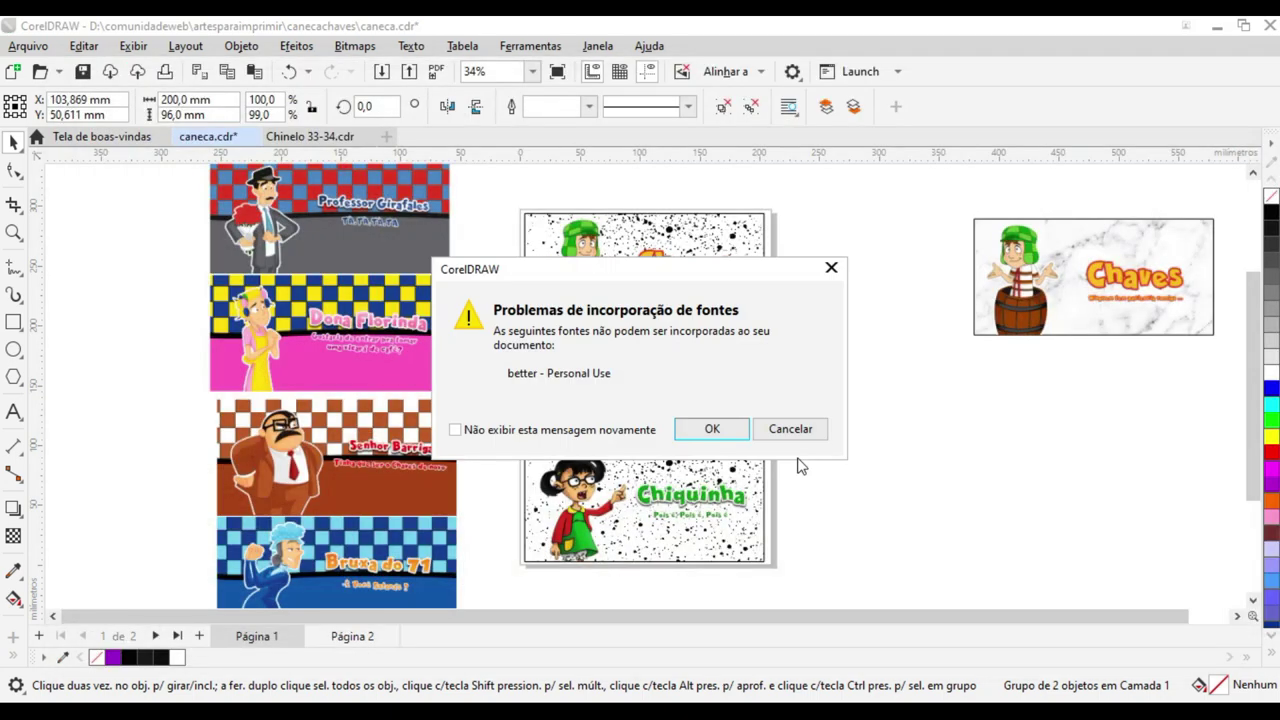
left_click(722, 432)
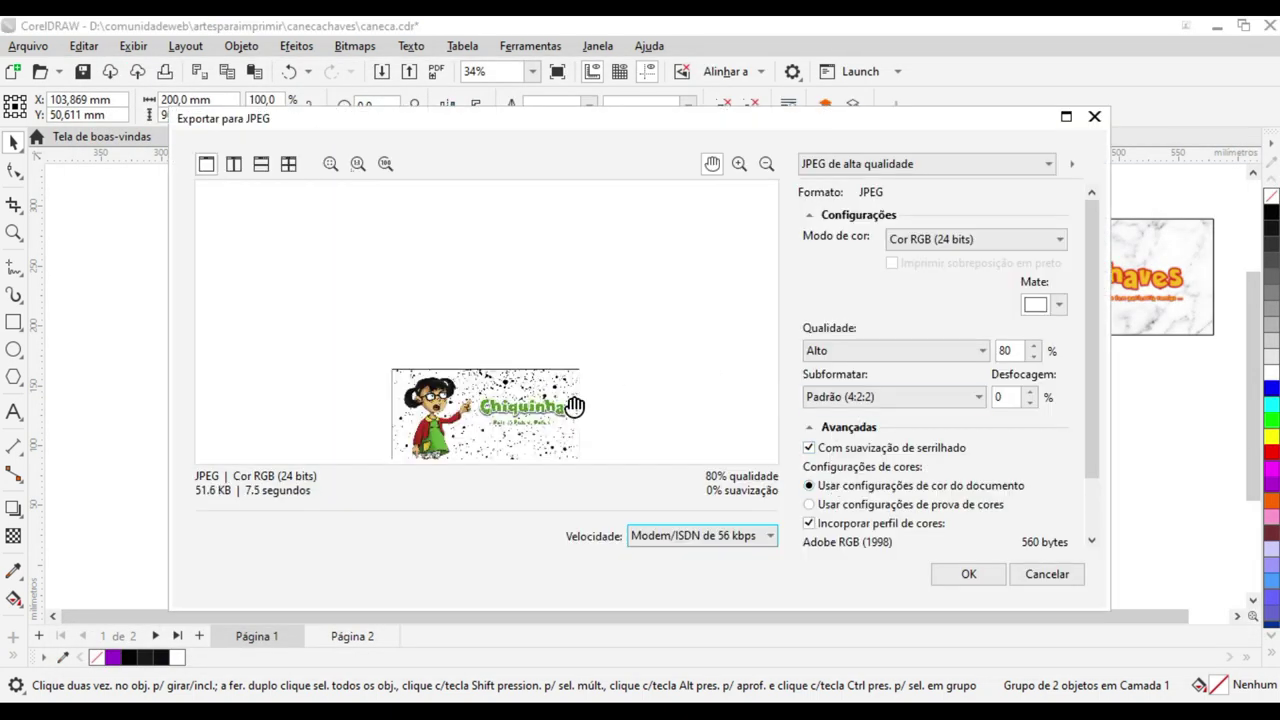
left_click(1047, 574)
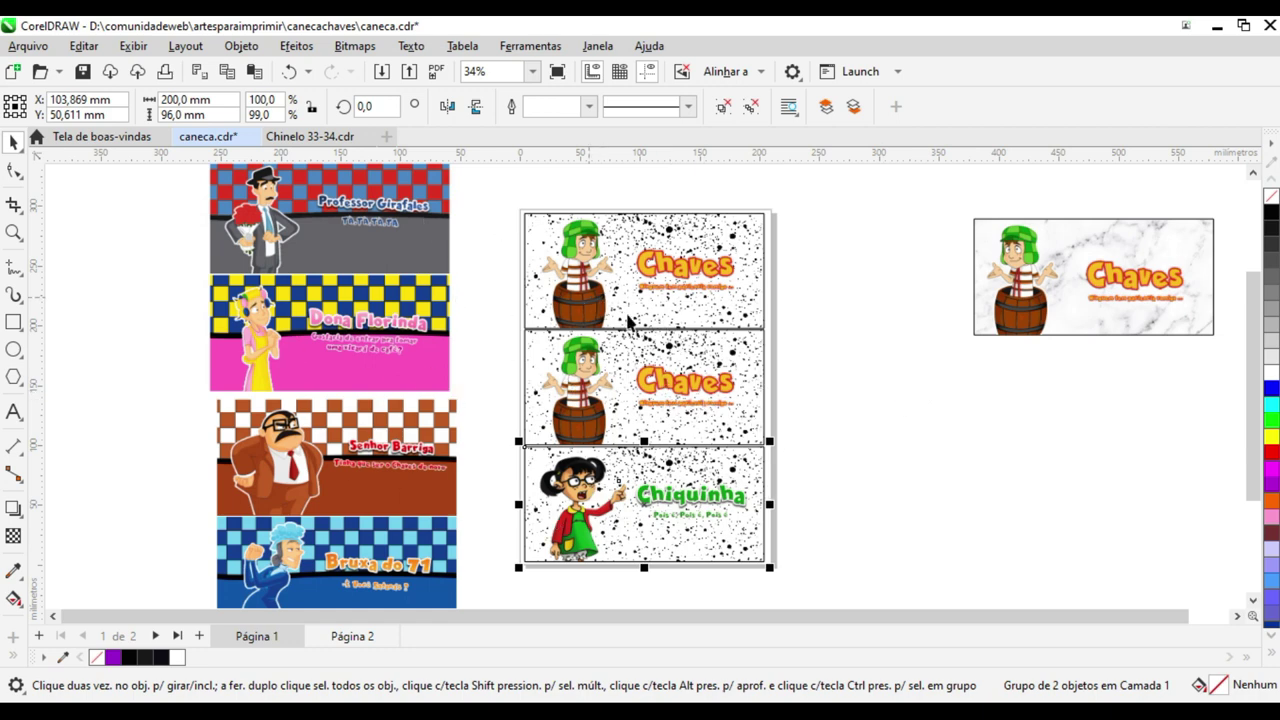
Switch to Chinelo 33-34.cdr and look through its flip-flop designs up to page 6.
left_click(310, 140)
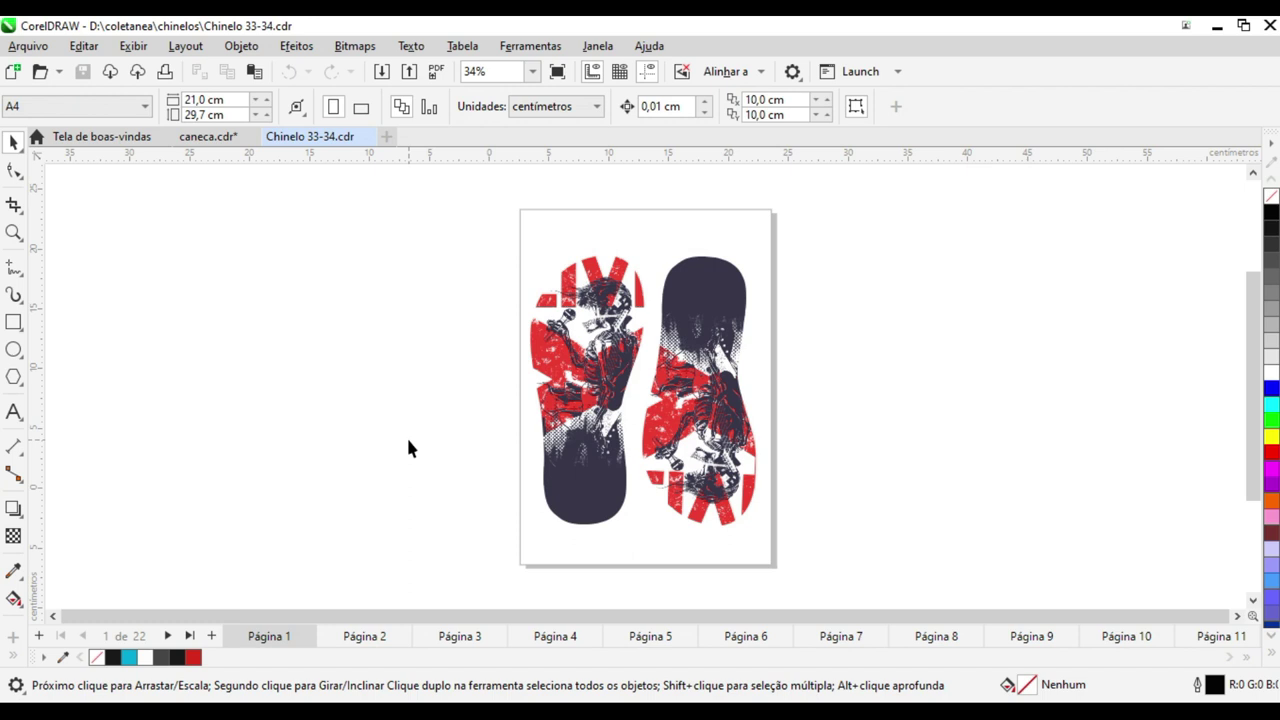
left_click(368, 637)
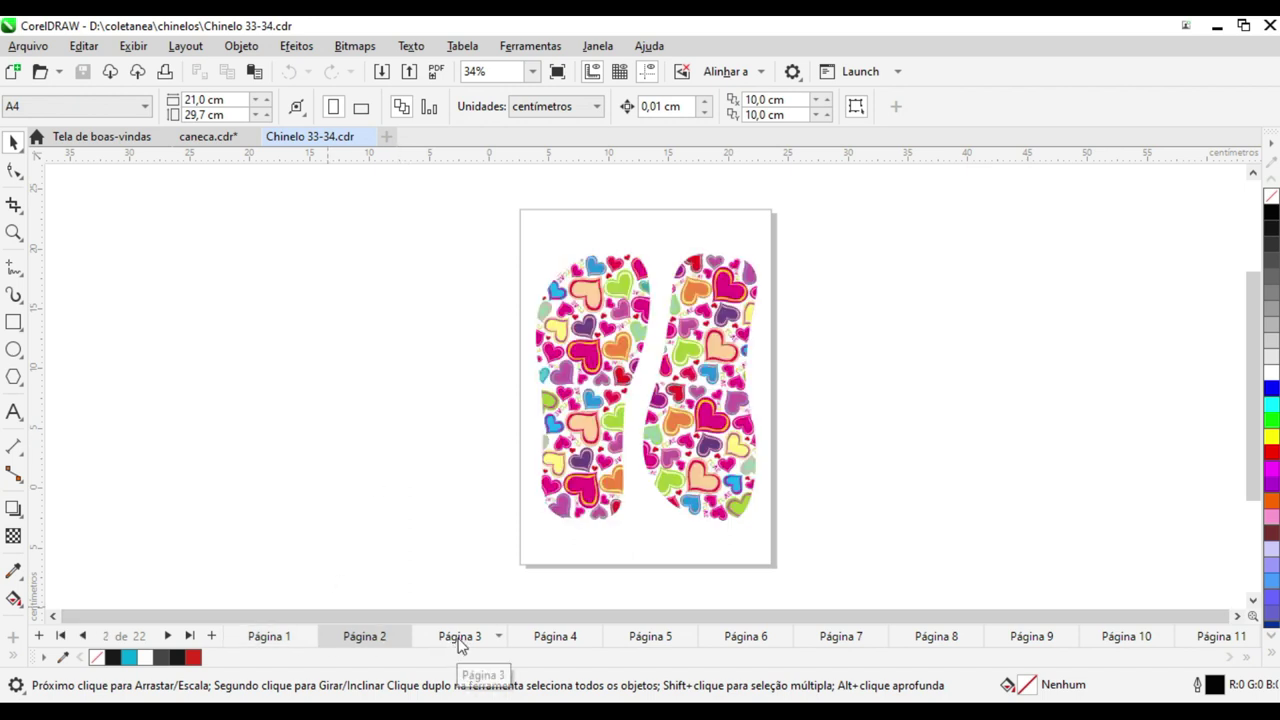
left_click(460, 637)
left_click(648, 637)
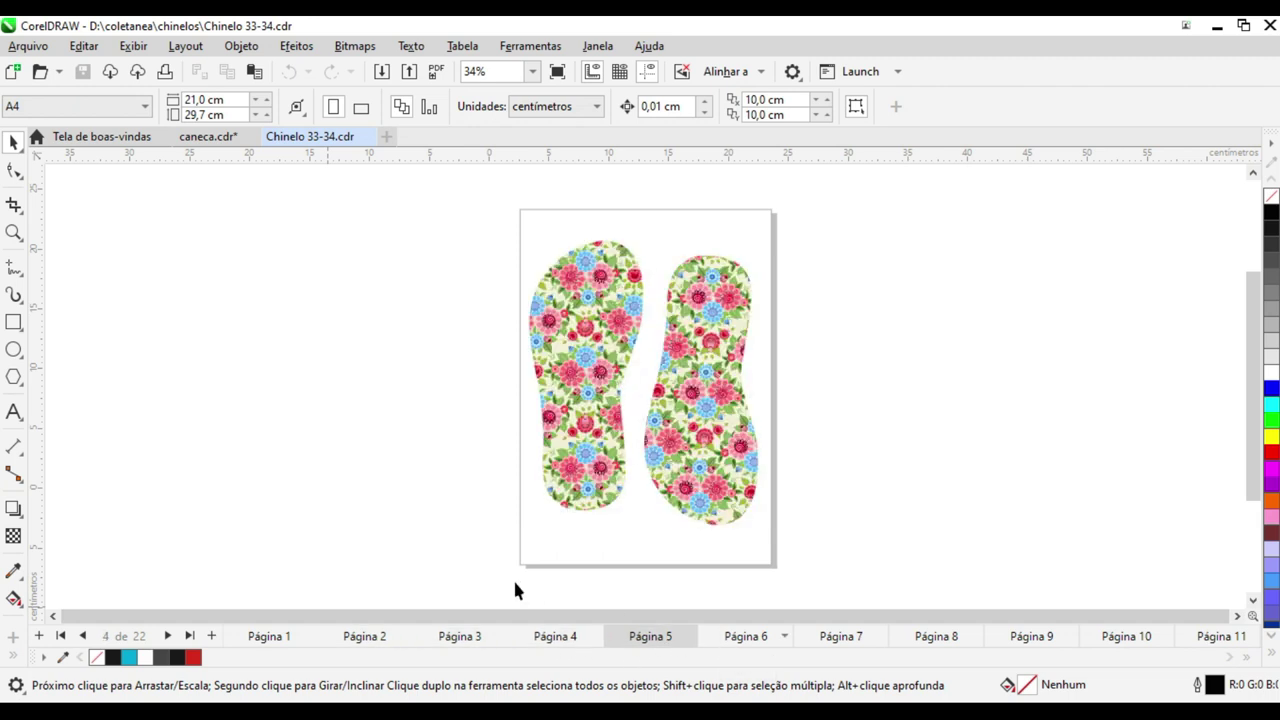
key("Page_Down")
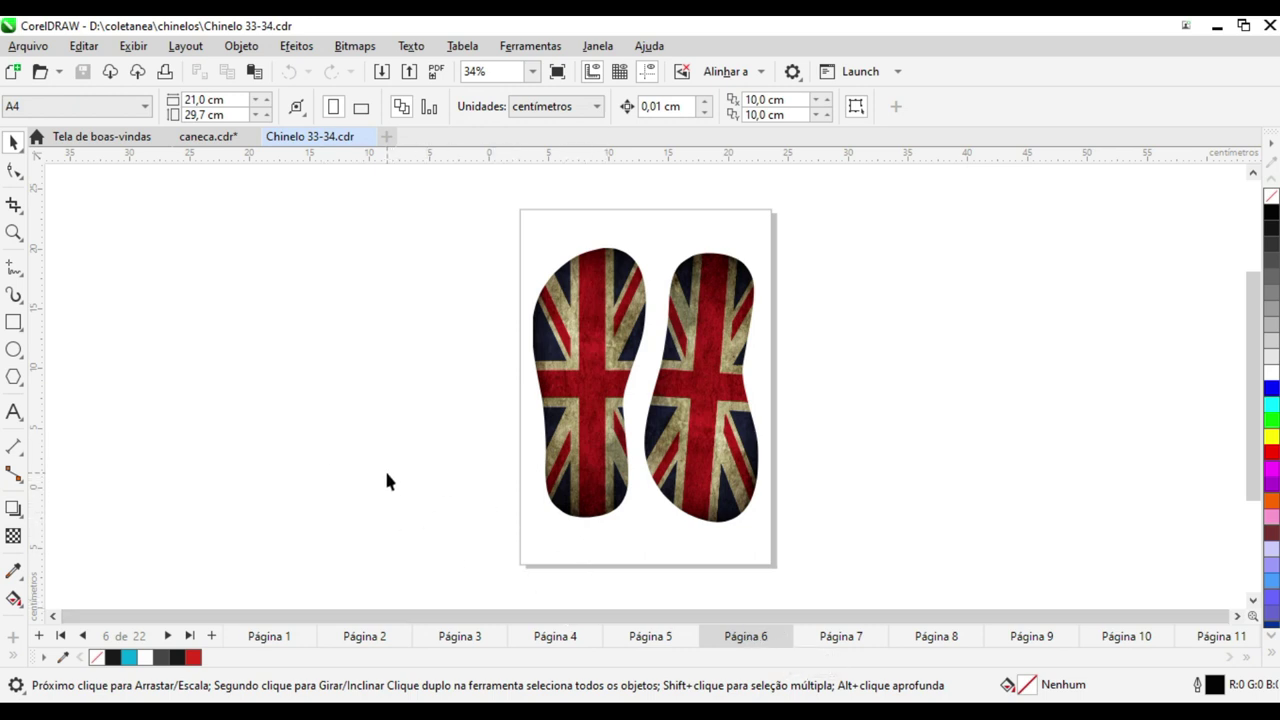
left_click(28, 46)
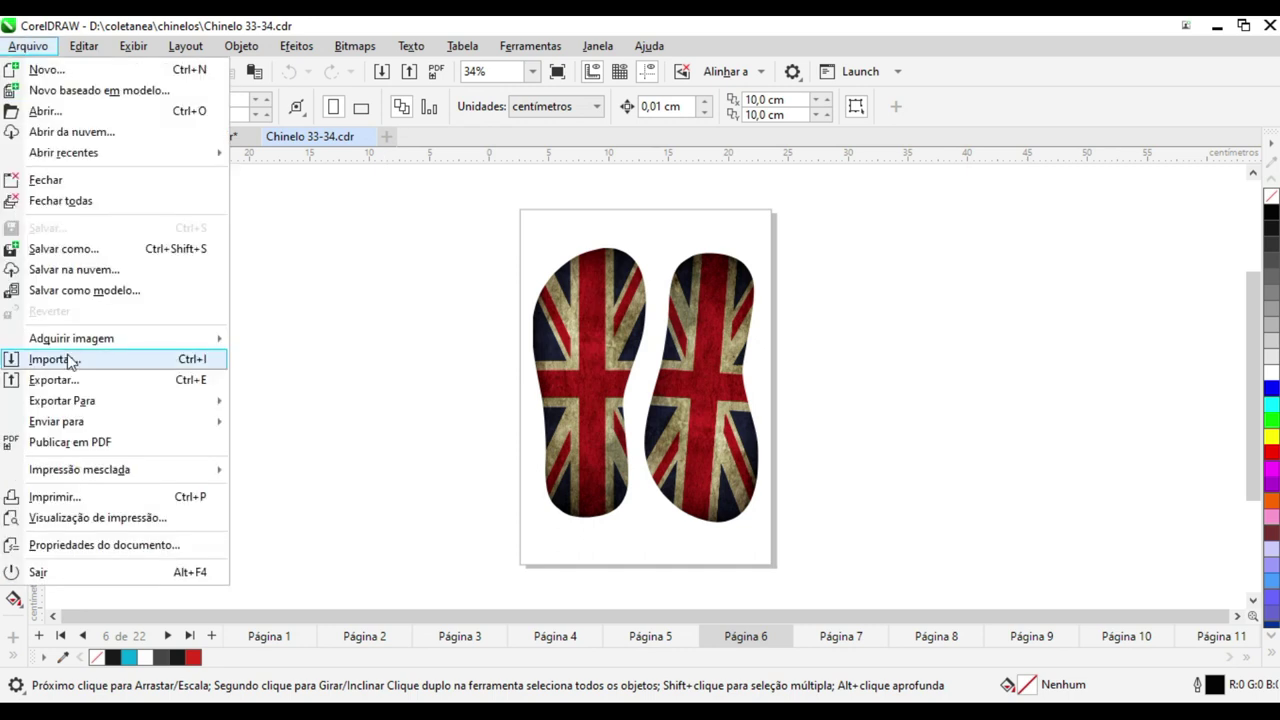
left_click(365, 332)
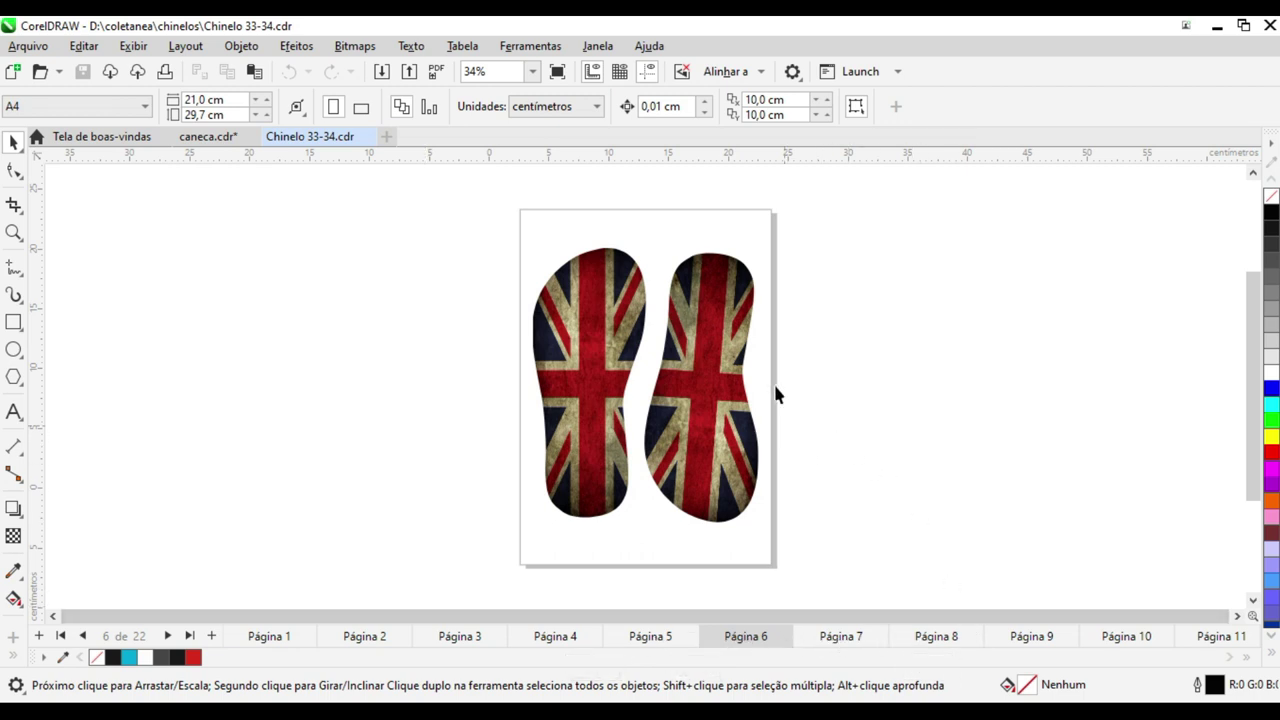
Place copies of the Union Jack flip-flop pair on both sides of the original on page 6, extending outside the page.
left_click_drag(817, 570, 490, 225)
left_click_drag(628, 344, 414, 335)
left_click_drag(518, 222, 829, 610)
left_click_drag(741, 436, 951, 390)
scroll(1215, 385, "up", 1)
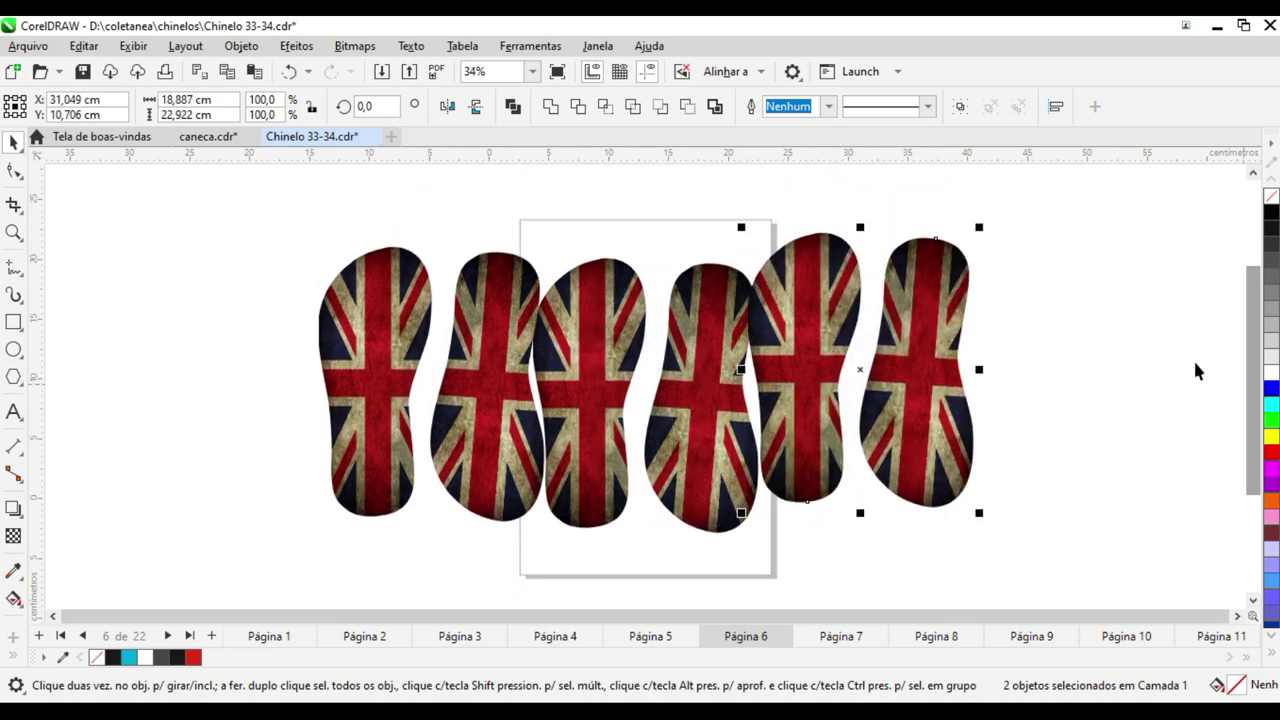
left_click(1133, 376)
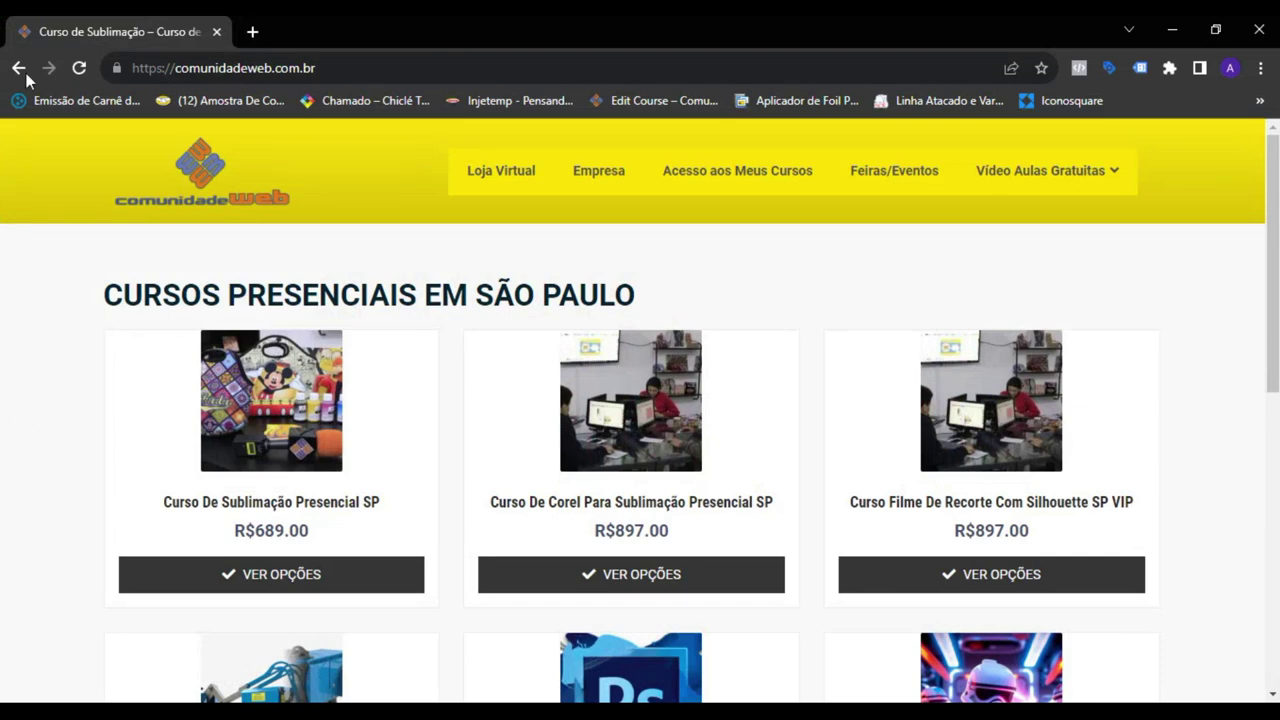
Switch to the web browser and open the Instagram profile instagram.com/comunidadeweb.
left_click(212, 78)
type("ins")
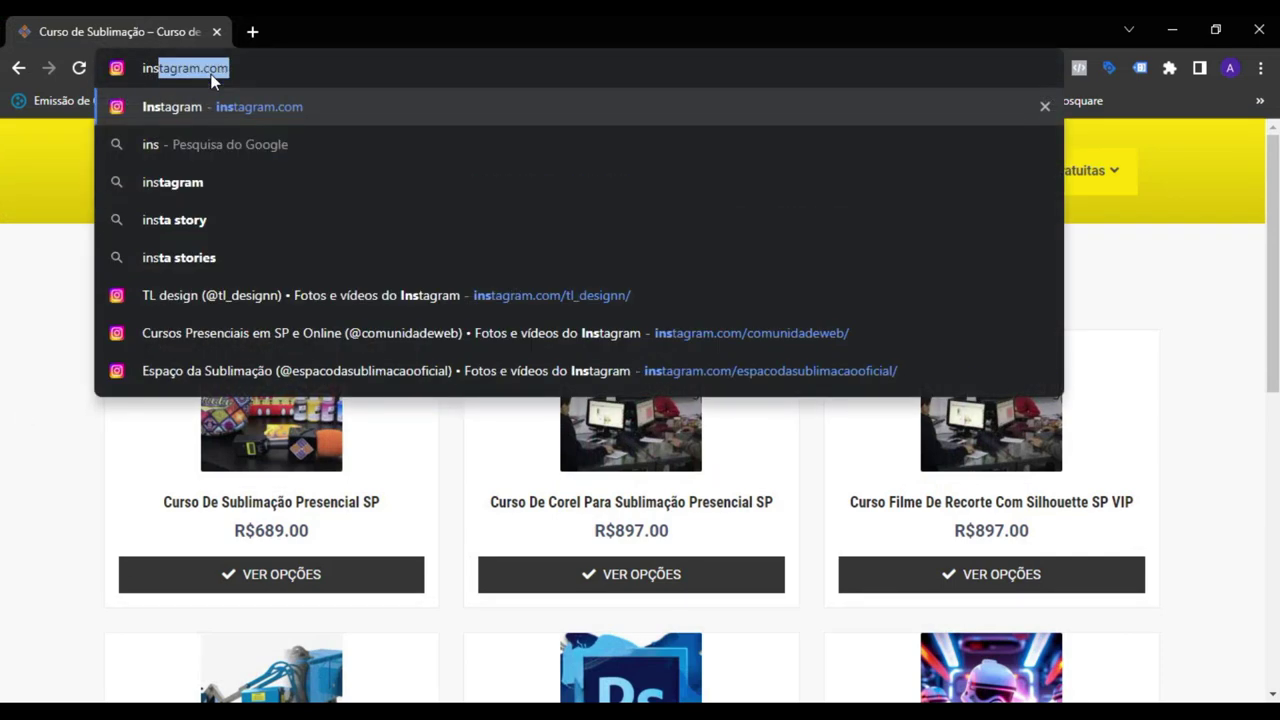
key("Return")
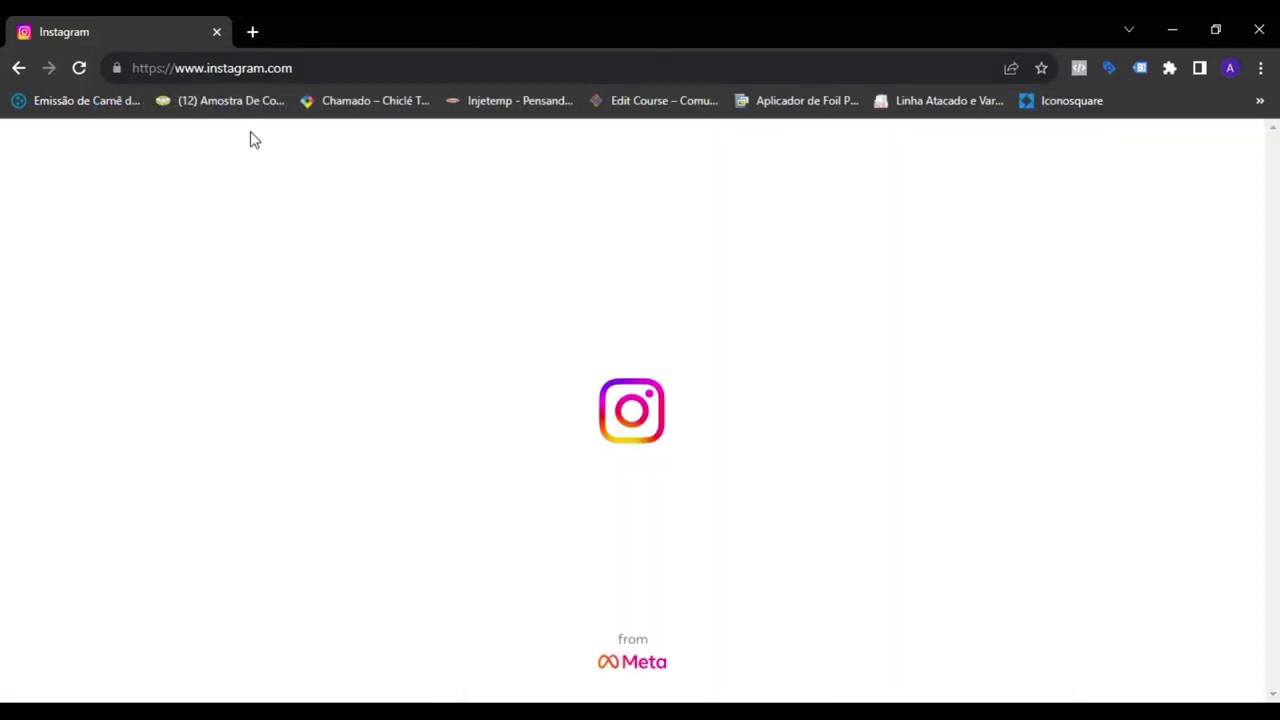
left_click(449, 67)
left_click(449, 67)
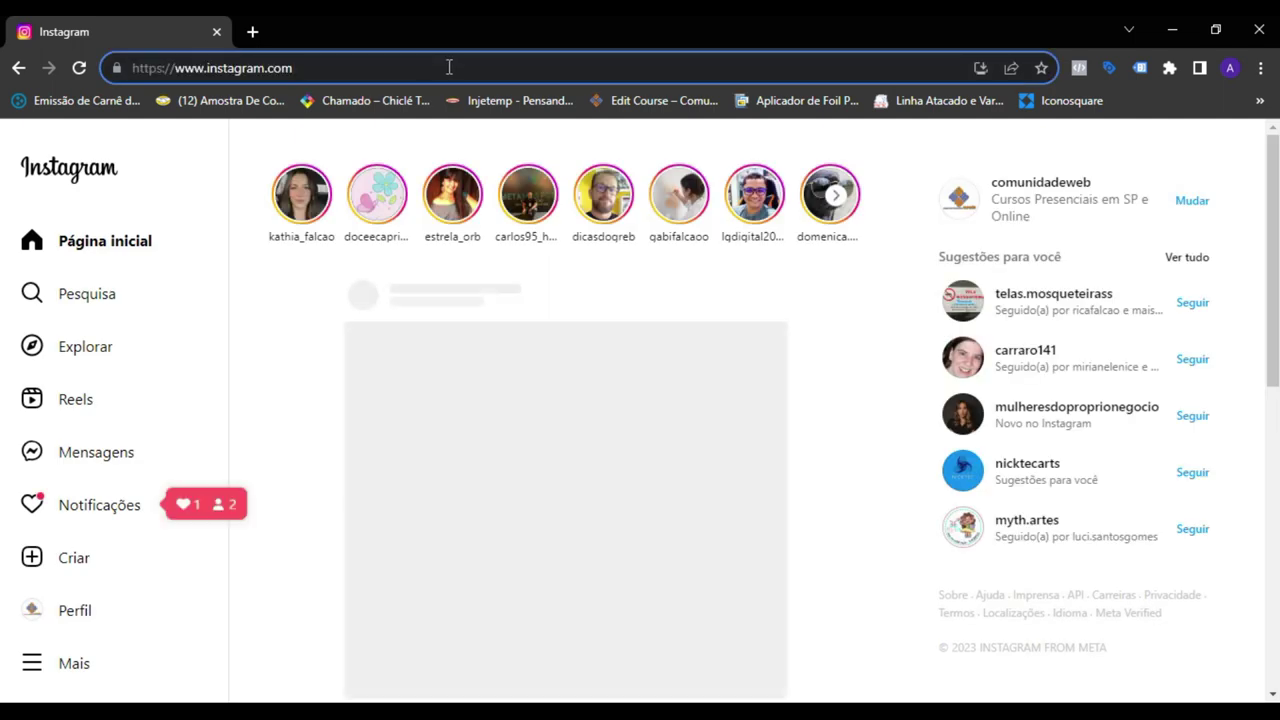
type("/co")
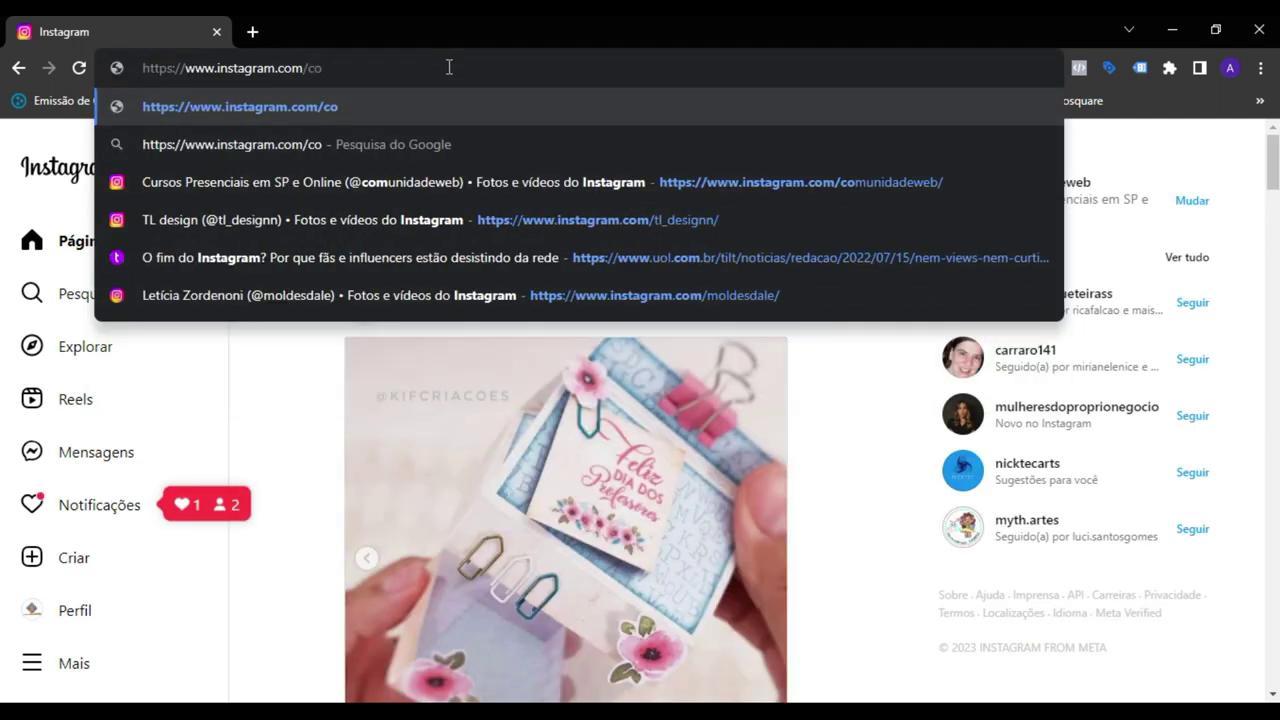
type("munidadeweb")
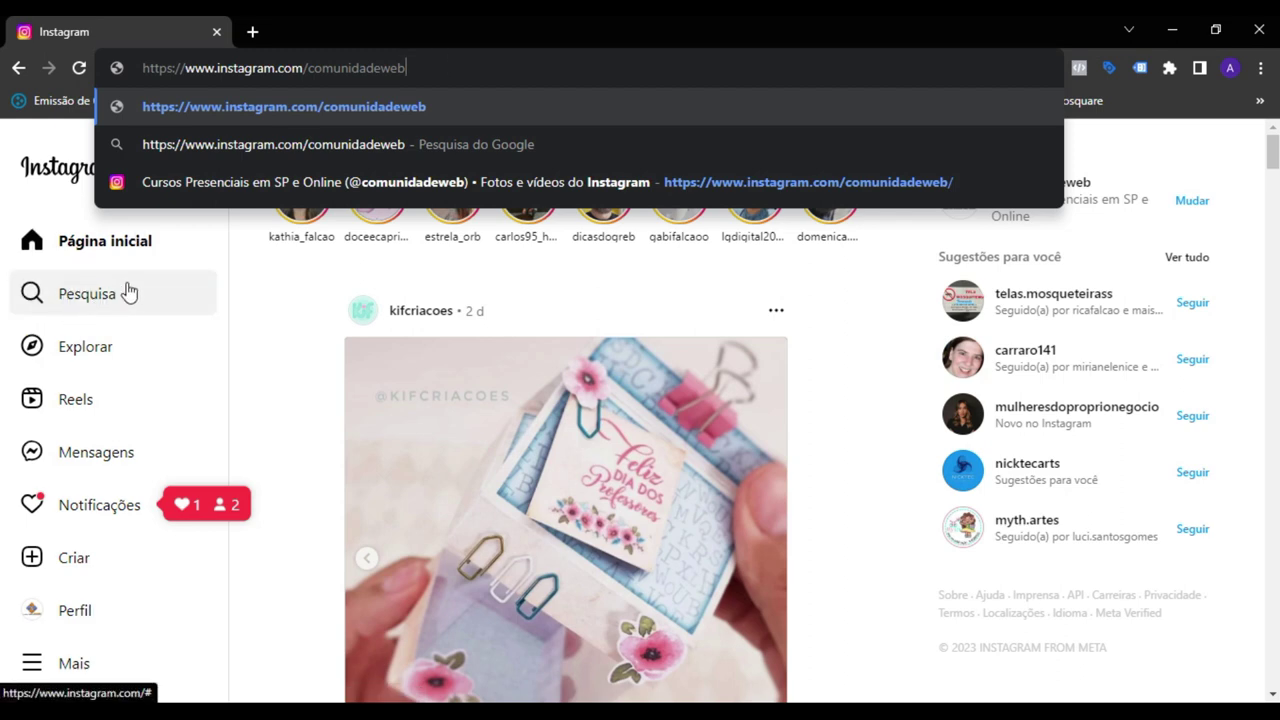
key("Return")
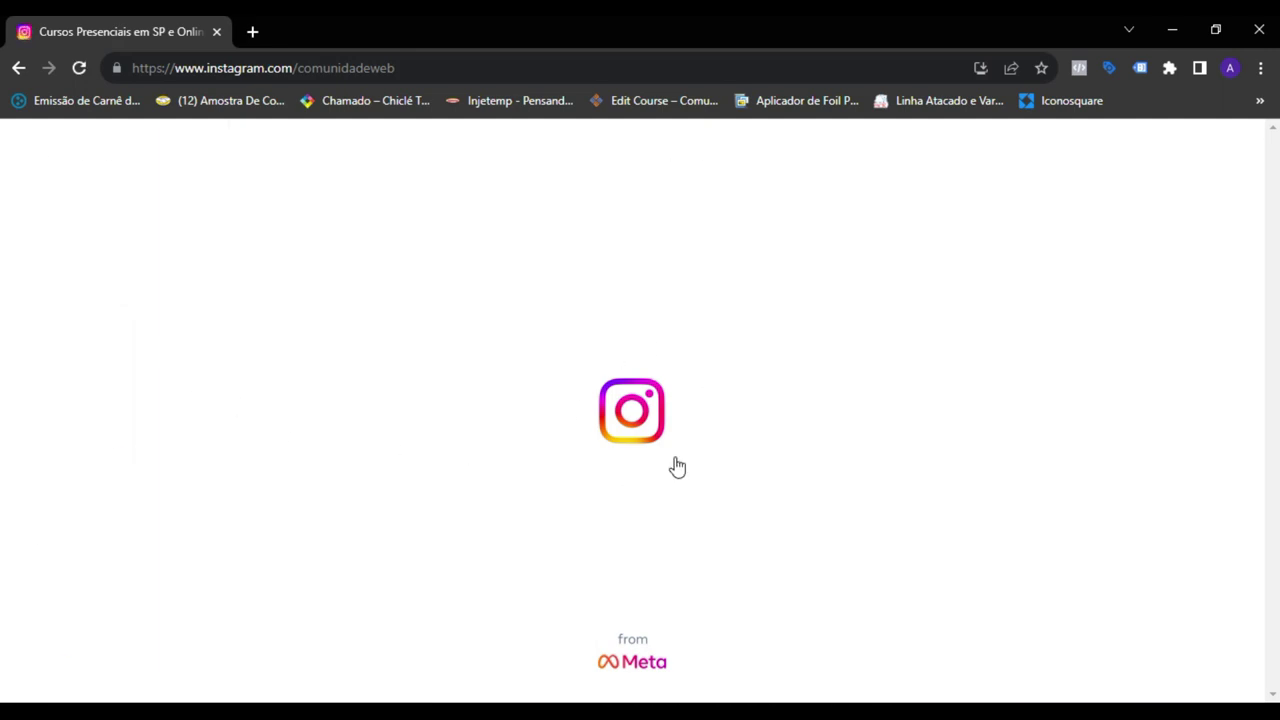
Look through the posts on the comunidadeweb Instagram profile.
scroll(306, 449, "down", 4)
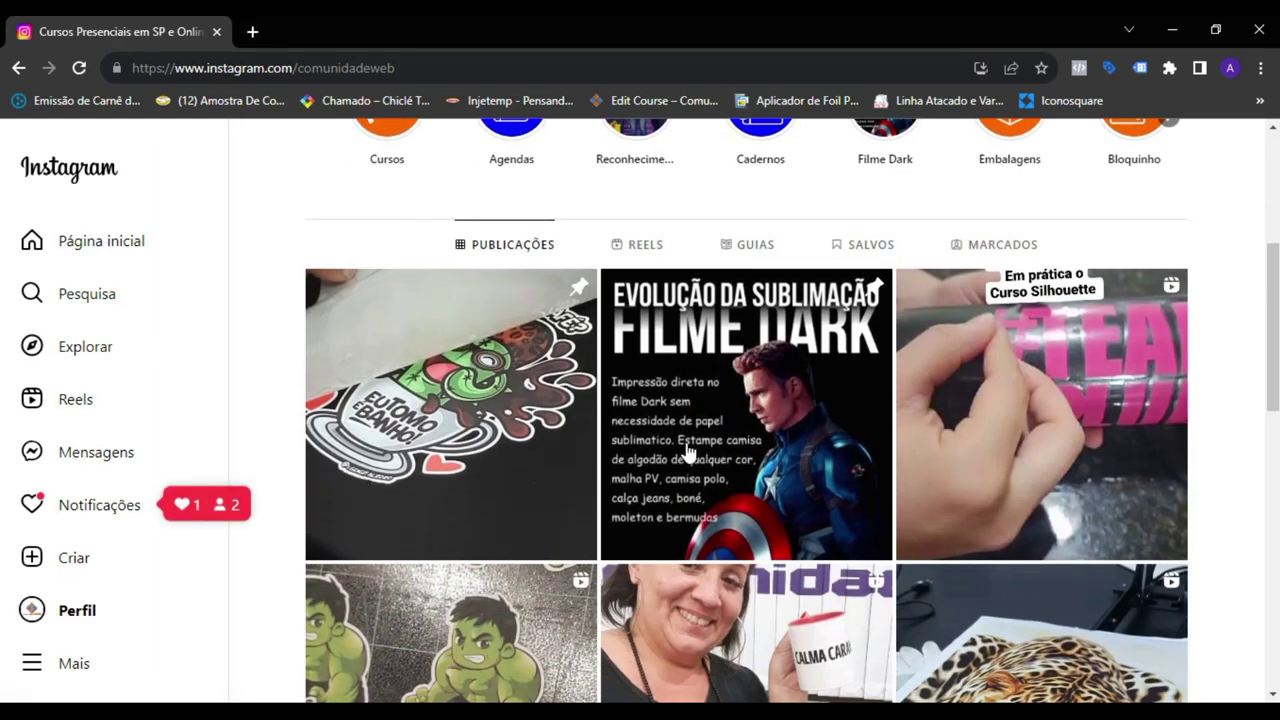
scroll(874, 445, "down", 2)
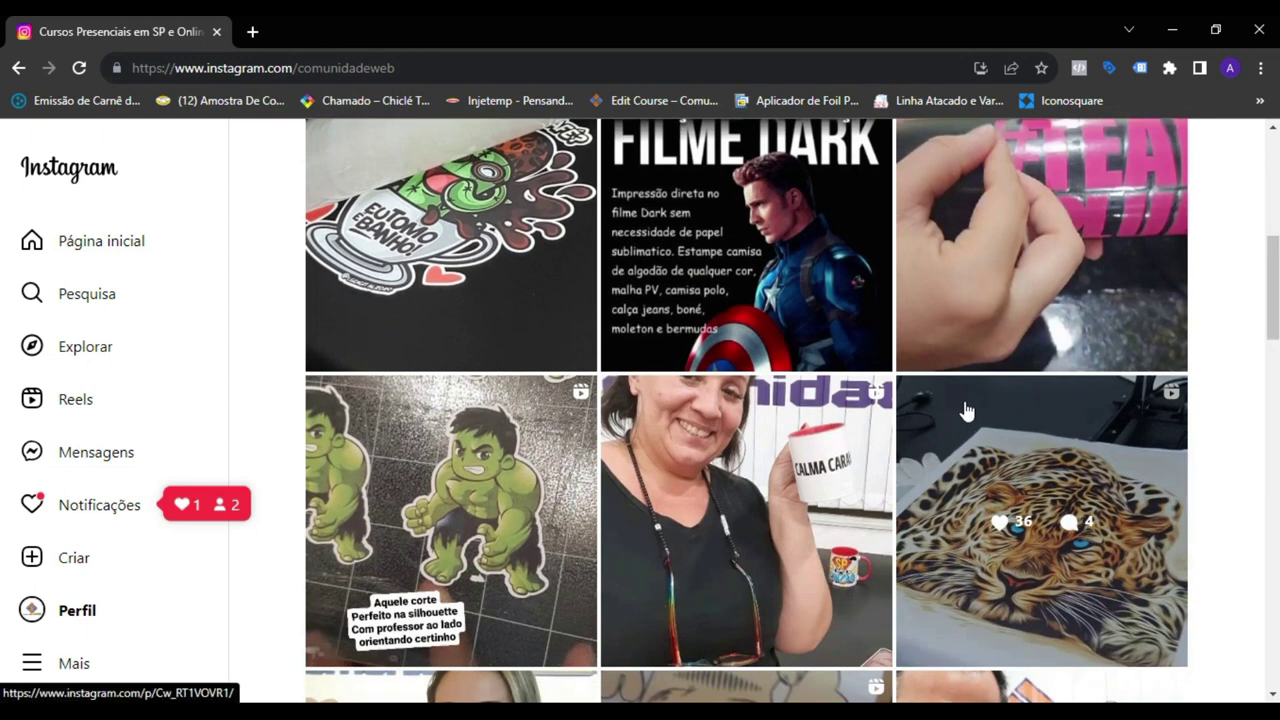
scroll(755, 484, "up", 2)
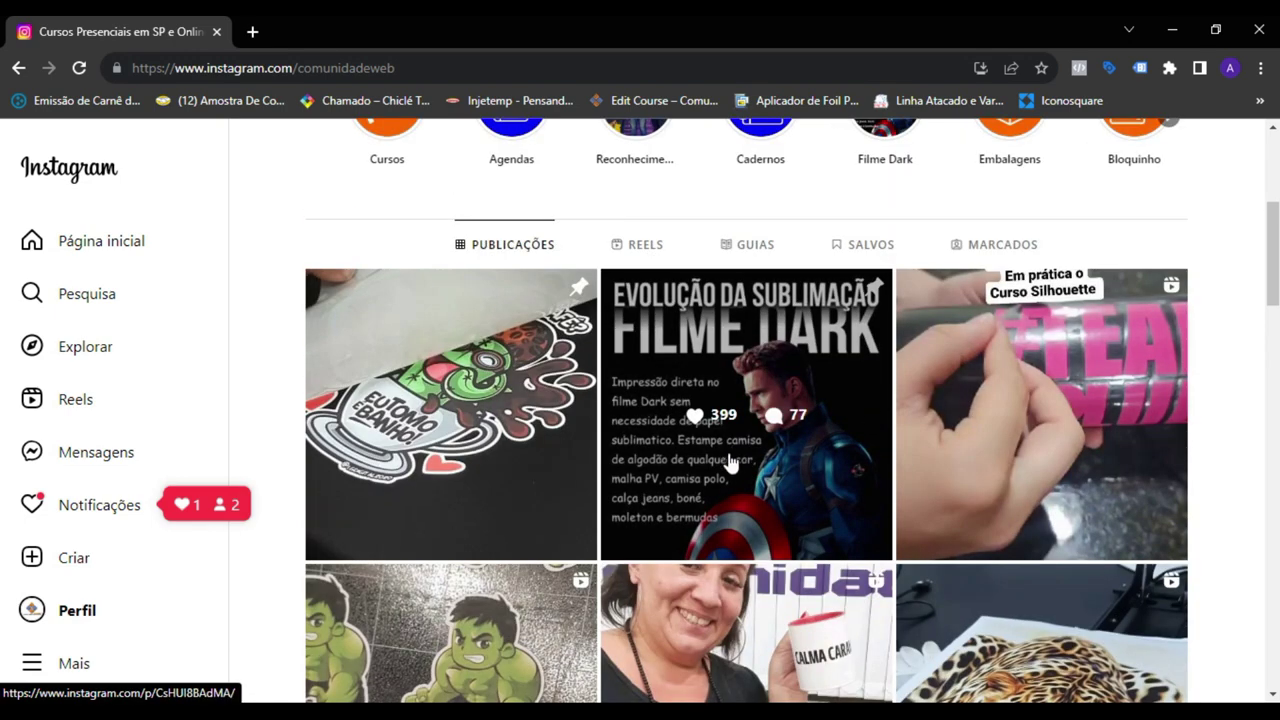
scroll(730, 465, "down", 2)
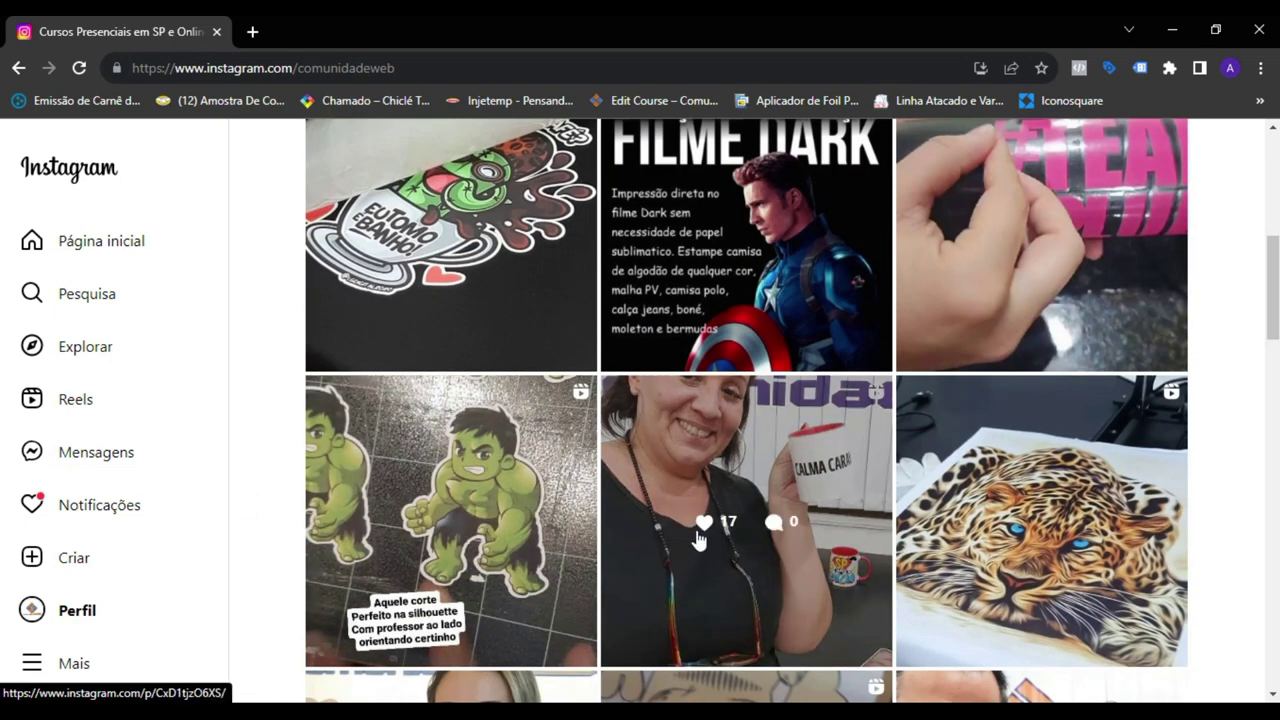
scroll(698, 540, "down", 1)
scroll(698, 540, "down", 2)
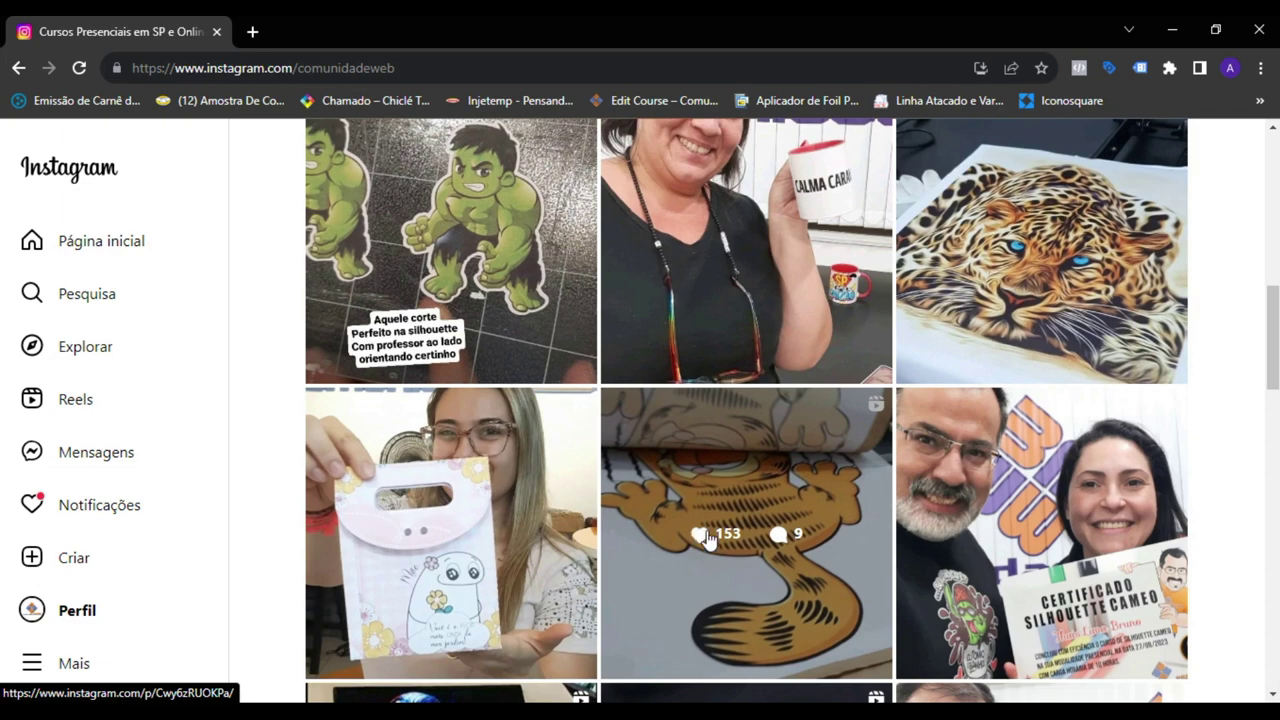
scroll(700, 537, "down", 2)
scroll(706, 538, "down", 2)
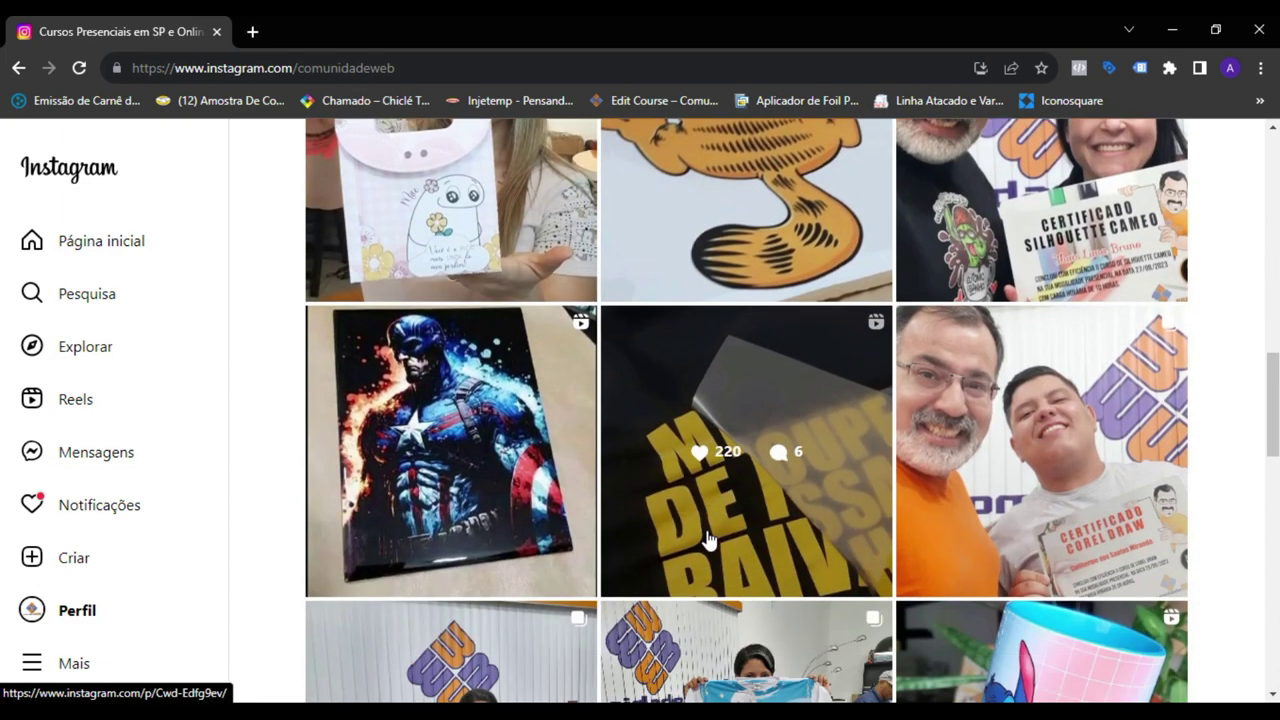
scroll(706, 540, "down", 3)
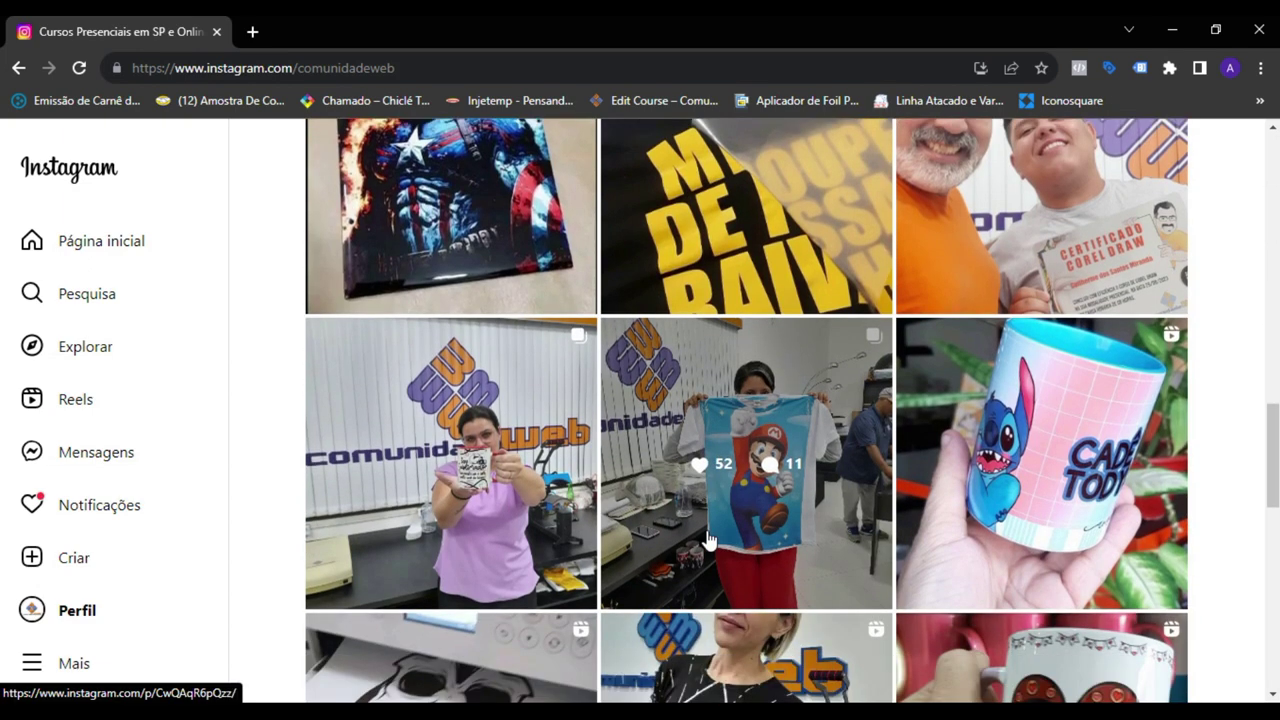
scroll(706, 540, "down", 2)
scroll(706, 540, "down", 2)
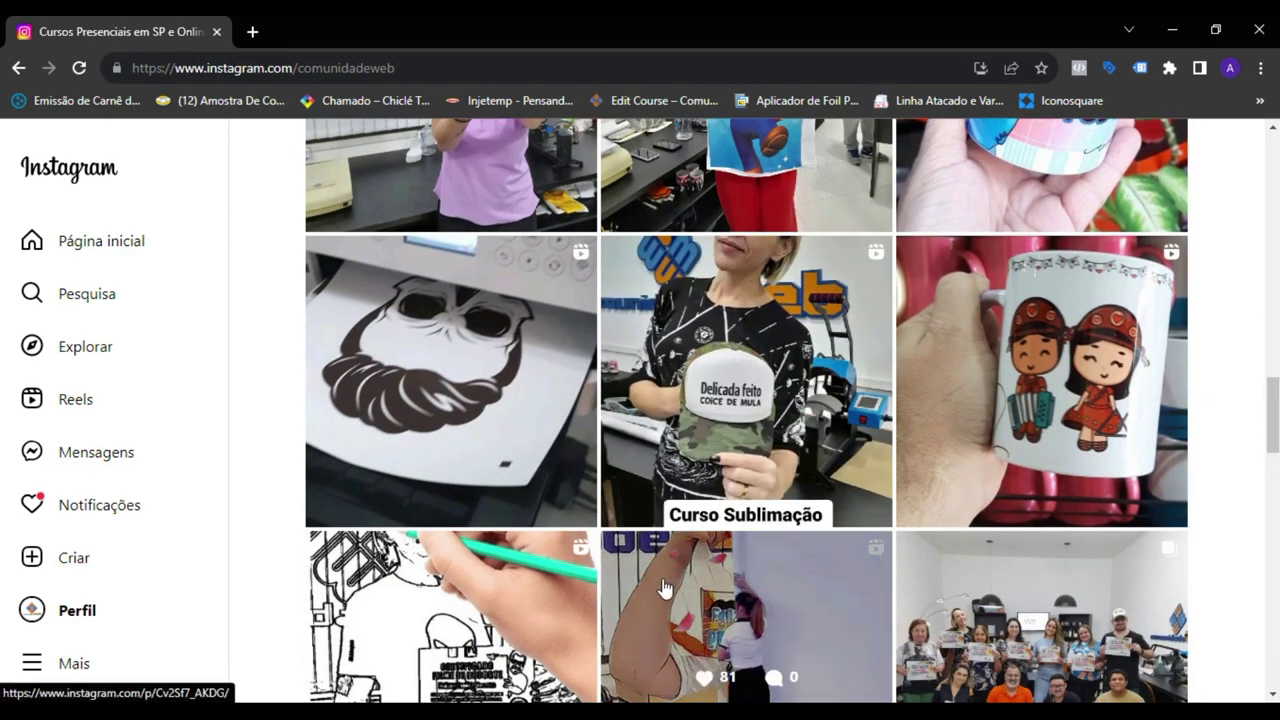
scroll(495, 505, "up", 7)
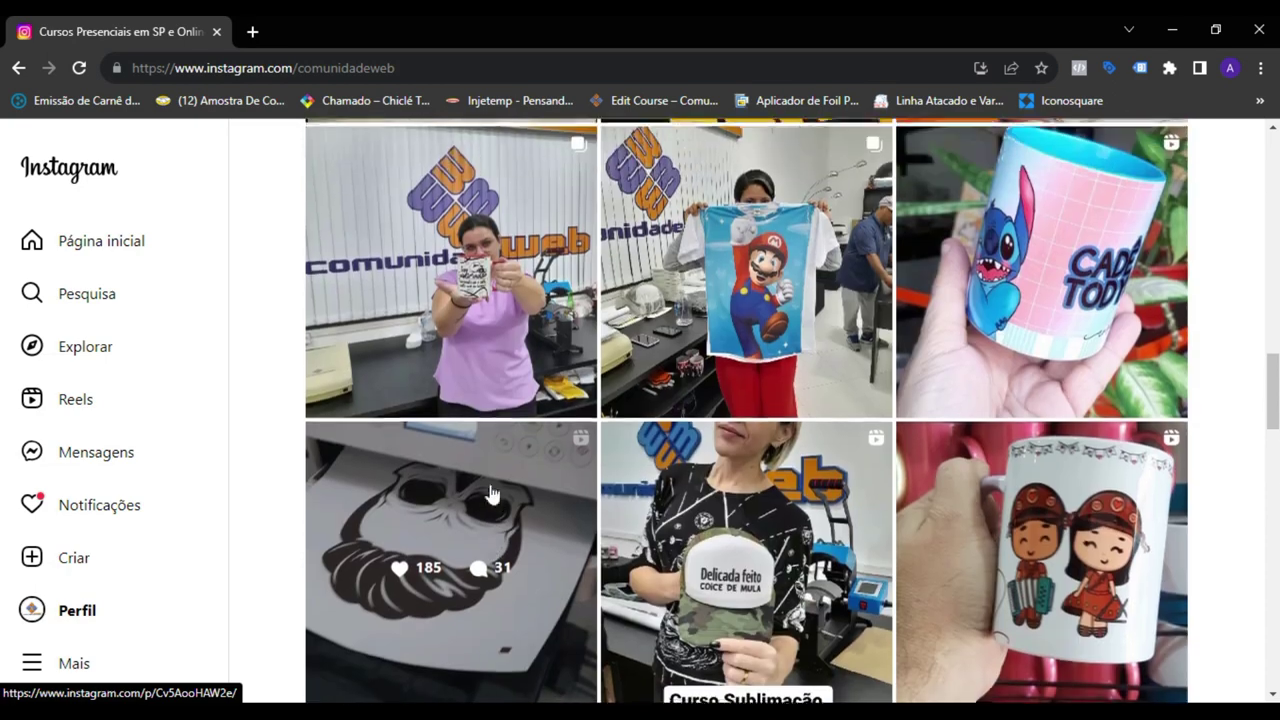